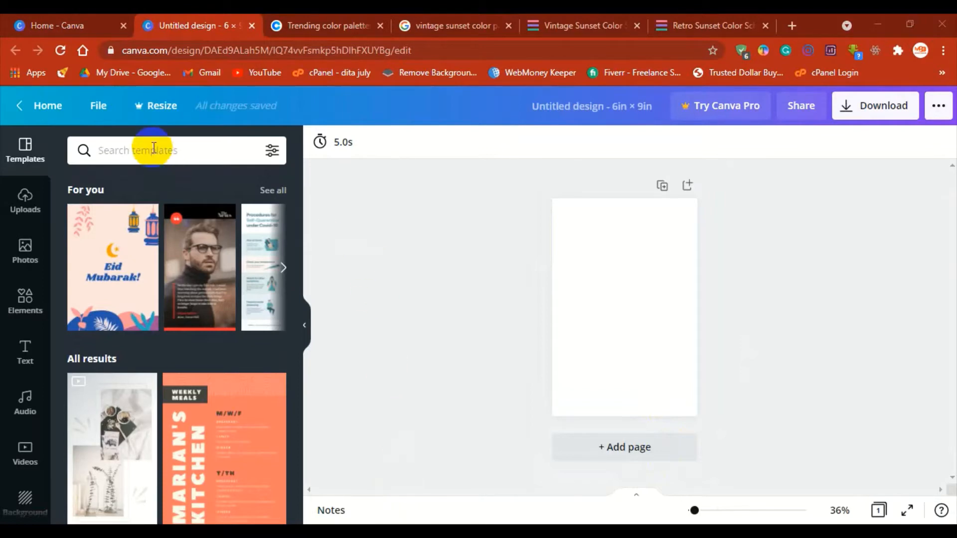
- Search the graphic elements for "helf circle" and browse the results for a solid half circle
click(153, 148)
click(30, 304)
click(151, 147)
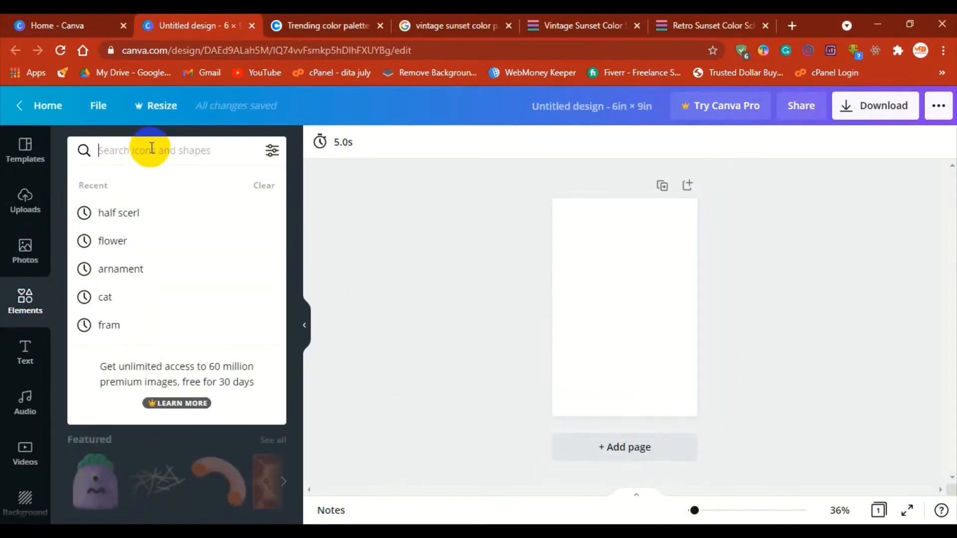
text(helf)
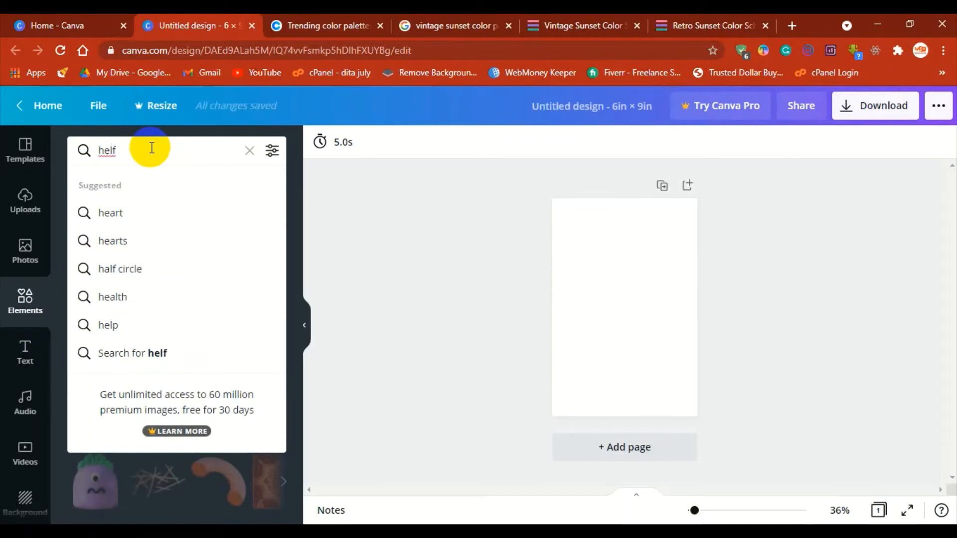
text( cir)
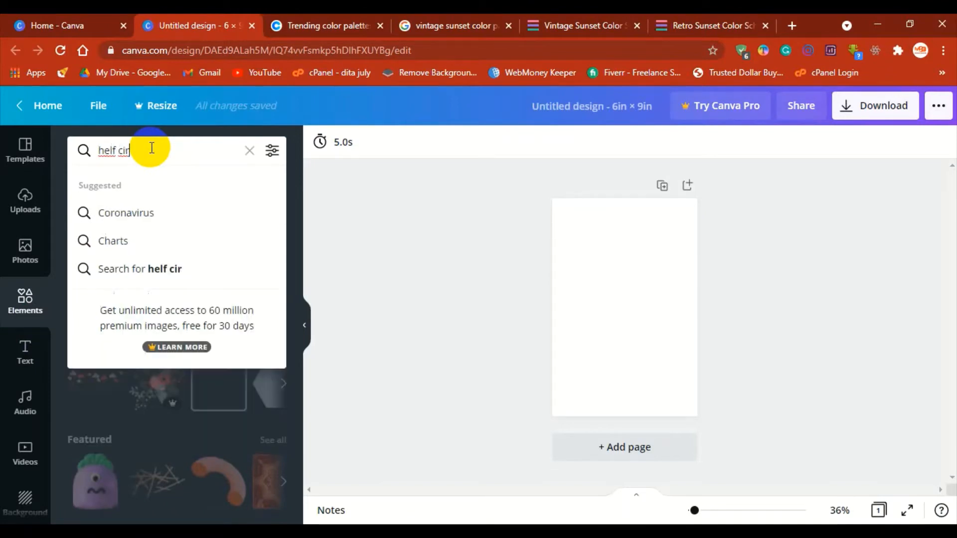
text(cle)
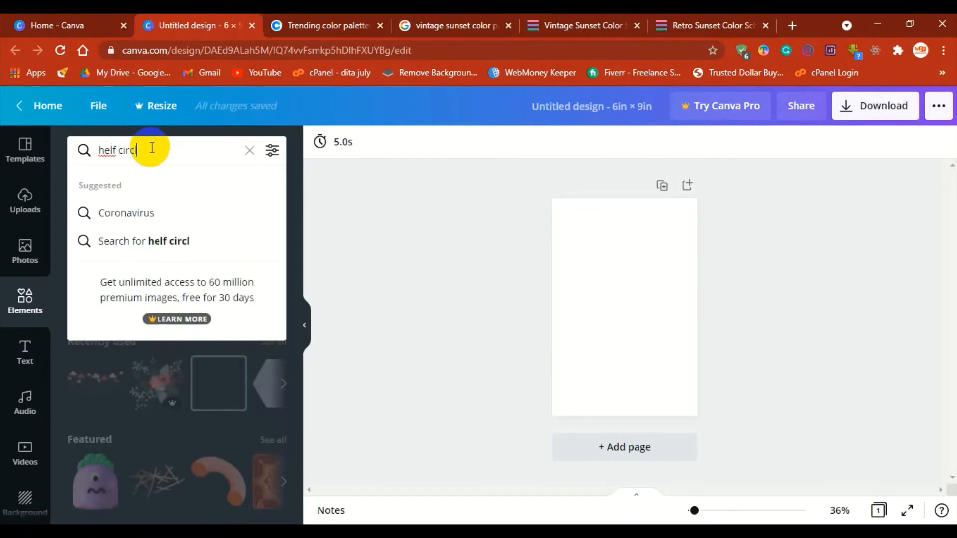
key(Return)
scroll(182, 375, down, 10)
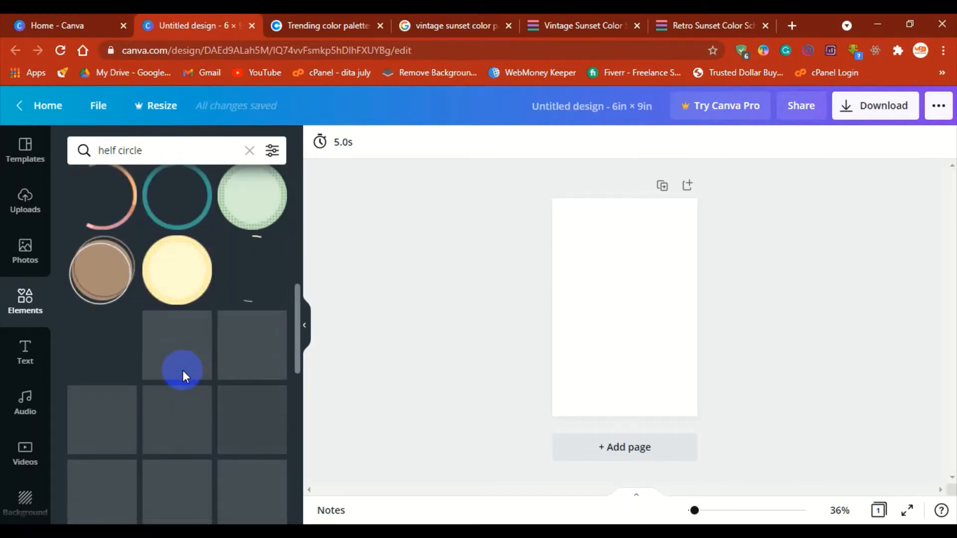
scroll(183, 370, down, 5)
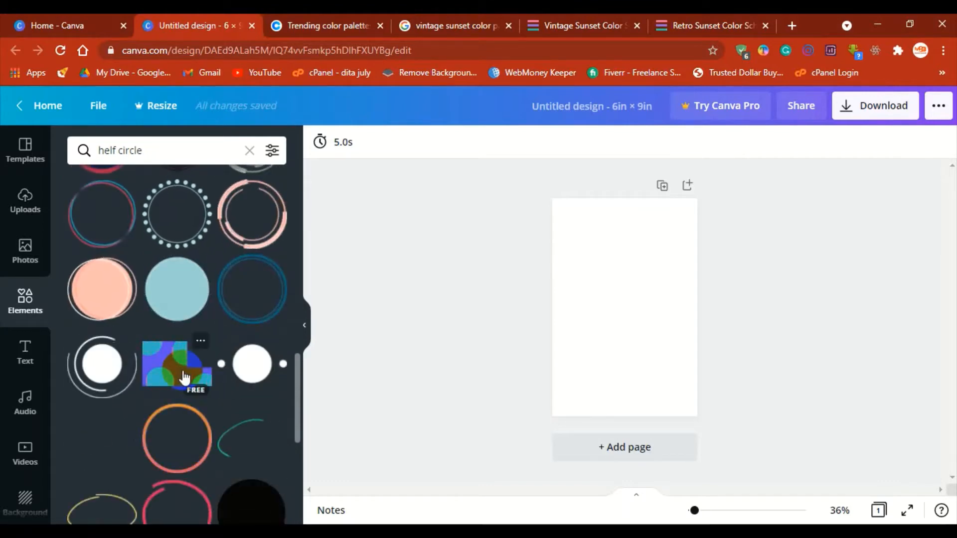
scroll(183, 378, down, 8)
scroll(183, 371, down, 5)
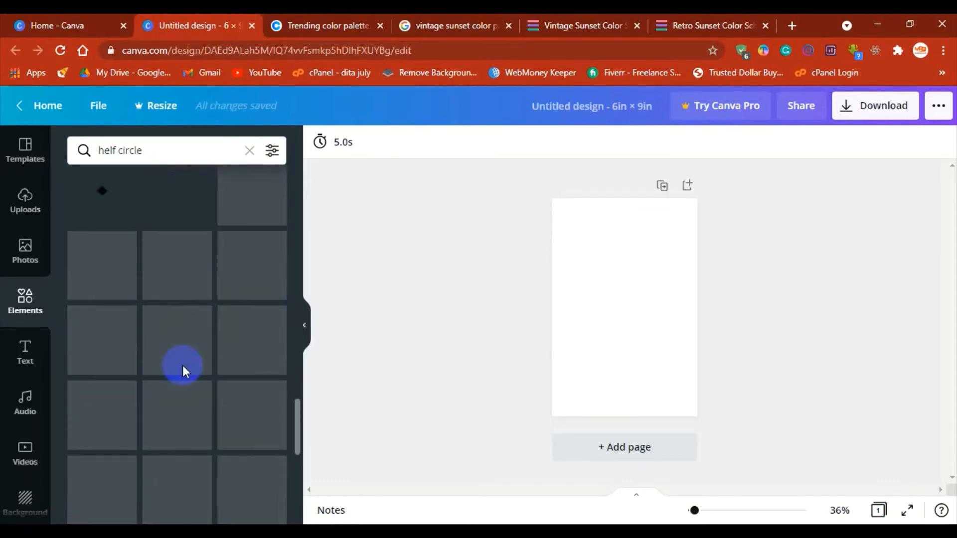
- Set the page timing to 0.1 s
click(319, 142)
click(388, 192)
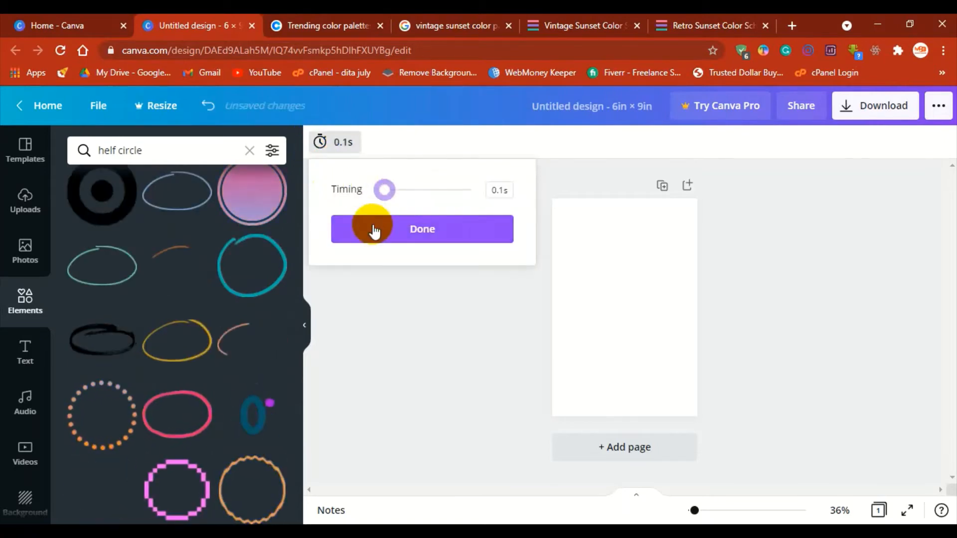
click(374, 229)
- Search the elements for "half circle" and add the solid yellow half circle to the page
scroll(154, 246, down, 10)
click(159, 151)
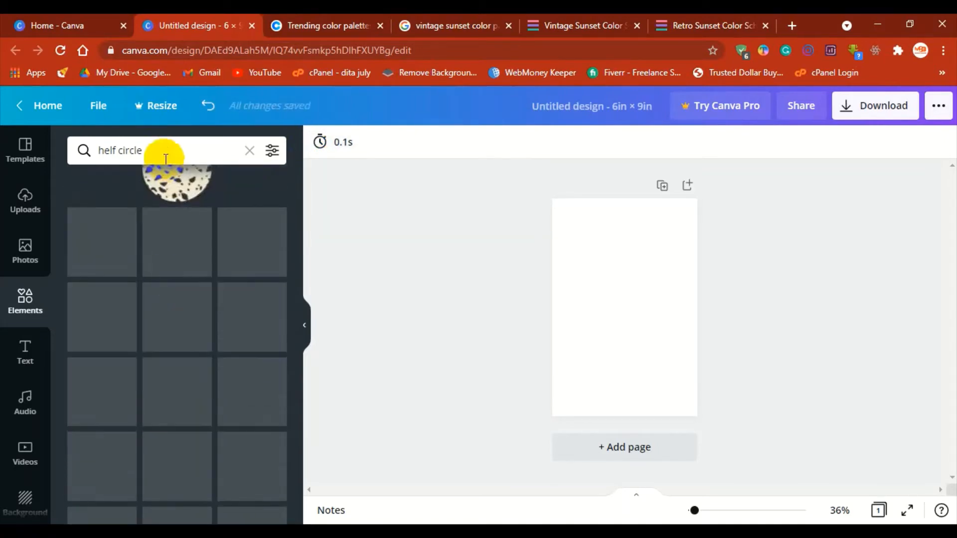
click(132, 215)
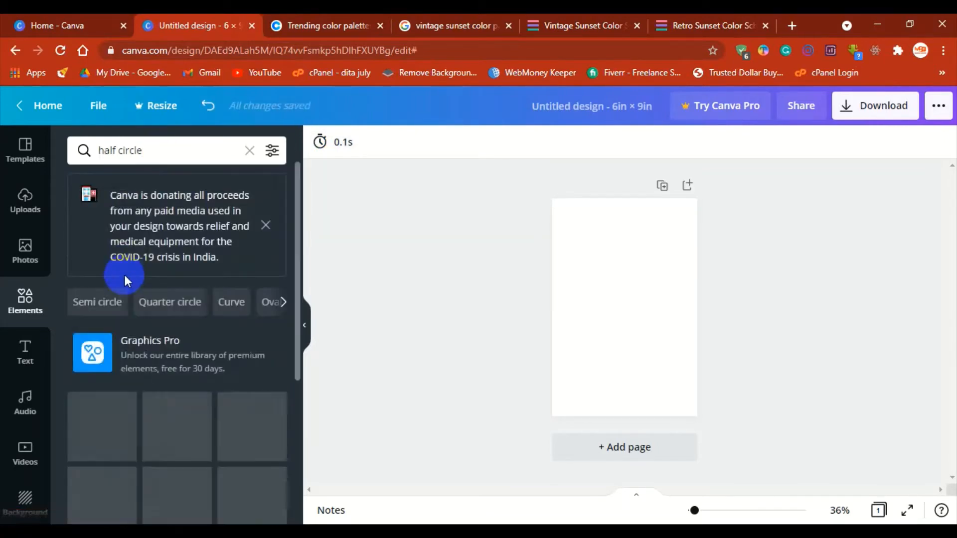
scroll(60, 348, down, 3)
scroll(99, 344, down, 3)
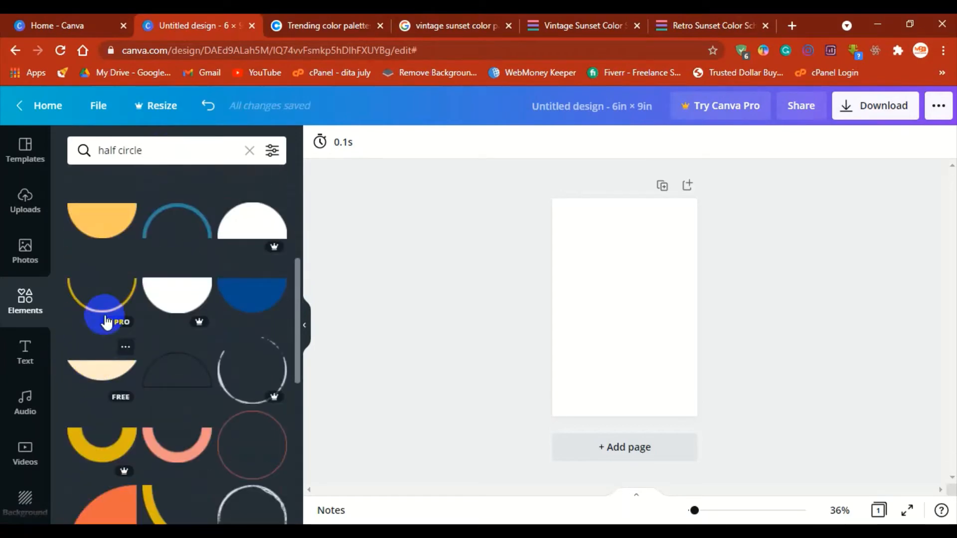
click(102, 214)
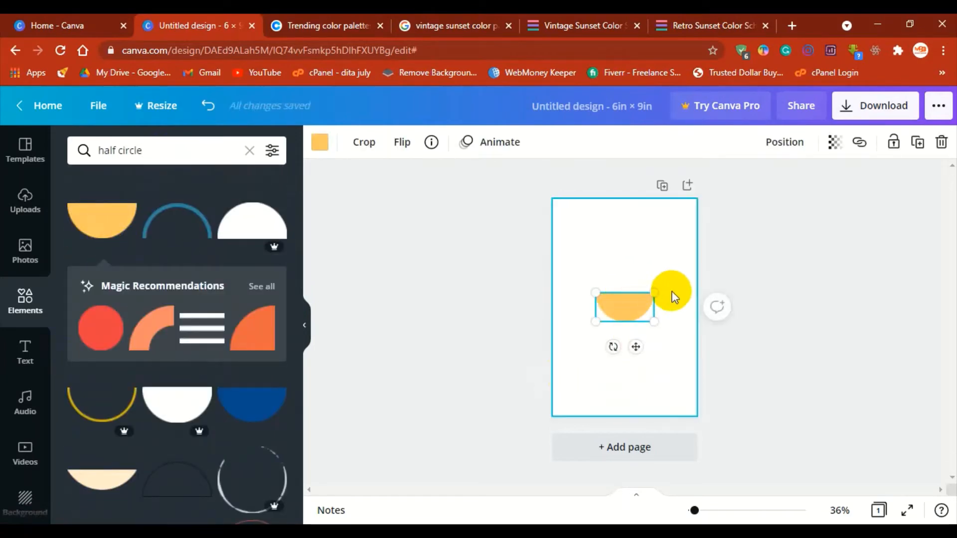
- Rotate the yellow half circle by 180° and enlarge it to span the full page width at mid-height
drag(613, 346, 634, 273)
drag(641, 313, 685, 294)
drag(626, 280, 634, 264)
drag(641, 338, 624, 302)
drag(673, 280, 688, 259)
drag(562, 274, 552, 264)
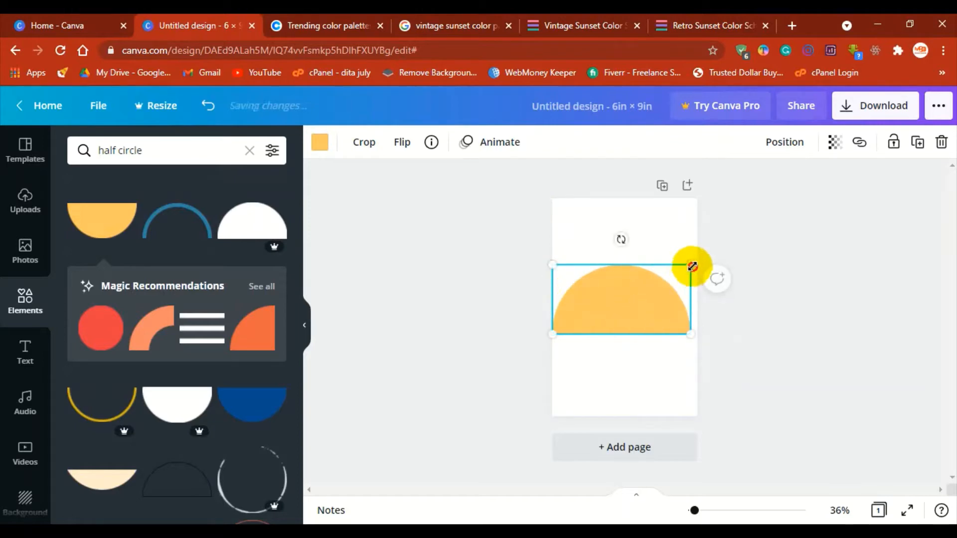
drag(692, 266, 697, 260)
drag(648, 302, 650, 311)
drag(626, 246, 617, 234)
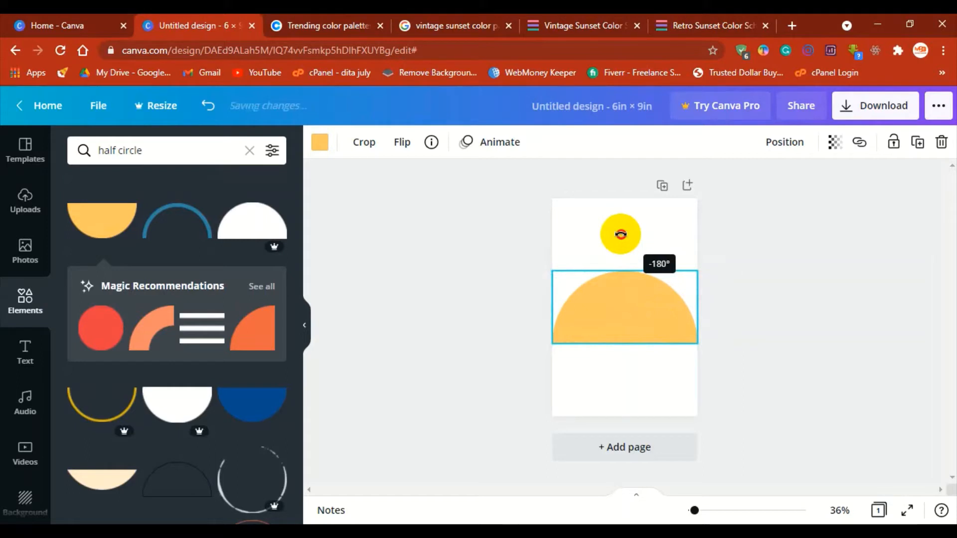
- Recolor the half circle black
click(812, 294)
click(661, 320)
click(319, 142)
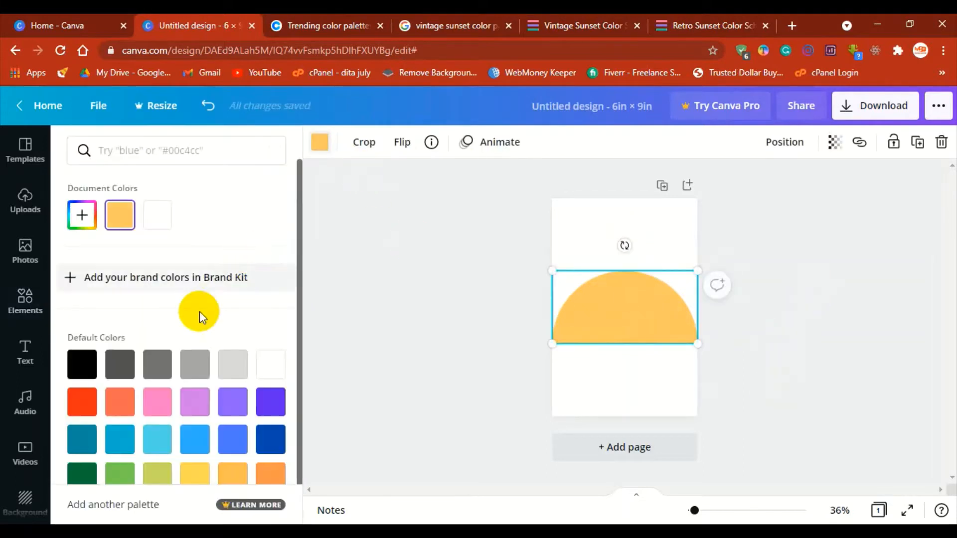
click(81, 364)
- Try to copy and paste the black half circle through its context commands
right_click(593, 316)
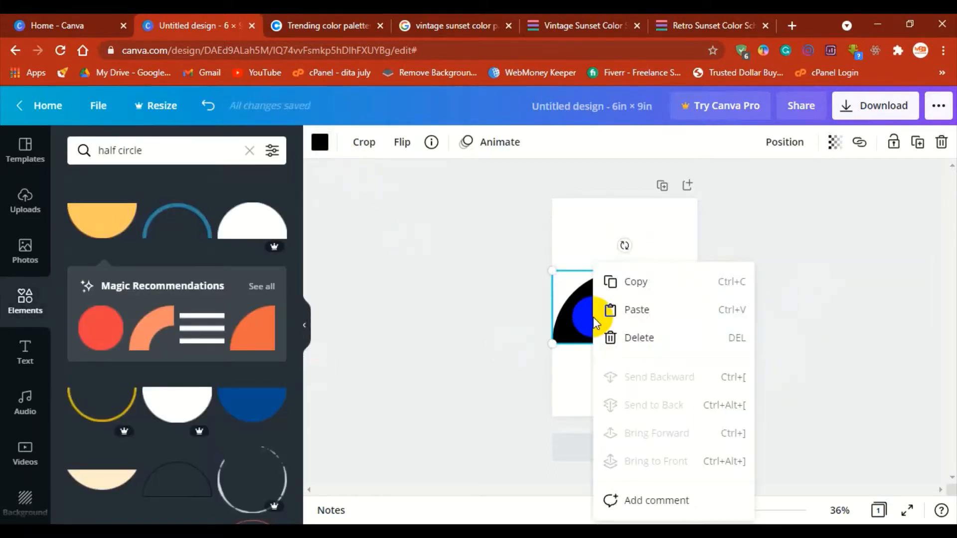
right_click(635, 333)
right_click(632, 380)
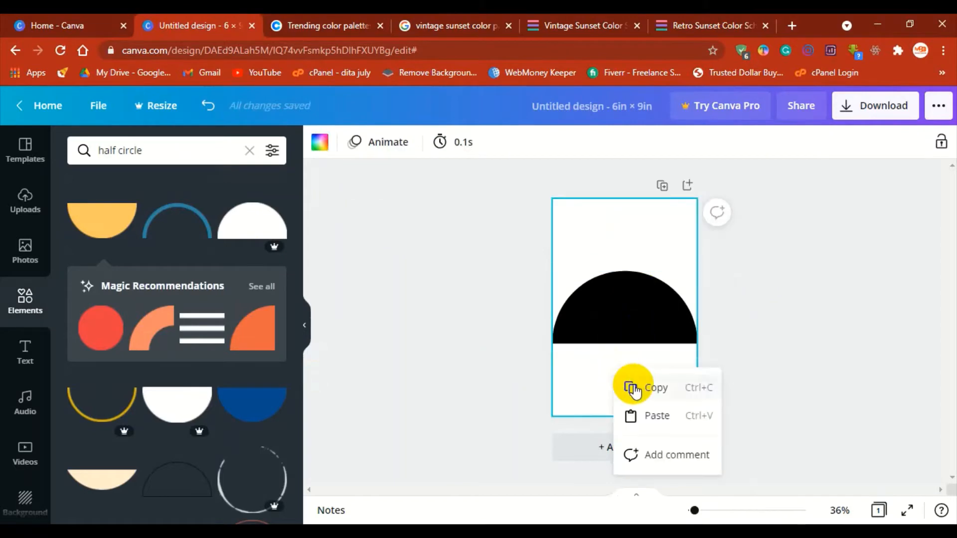
click(647, 408)
click(311, 72)
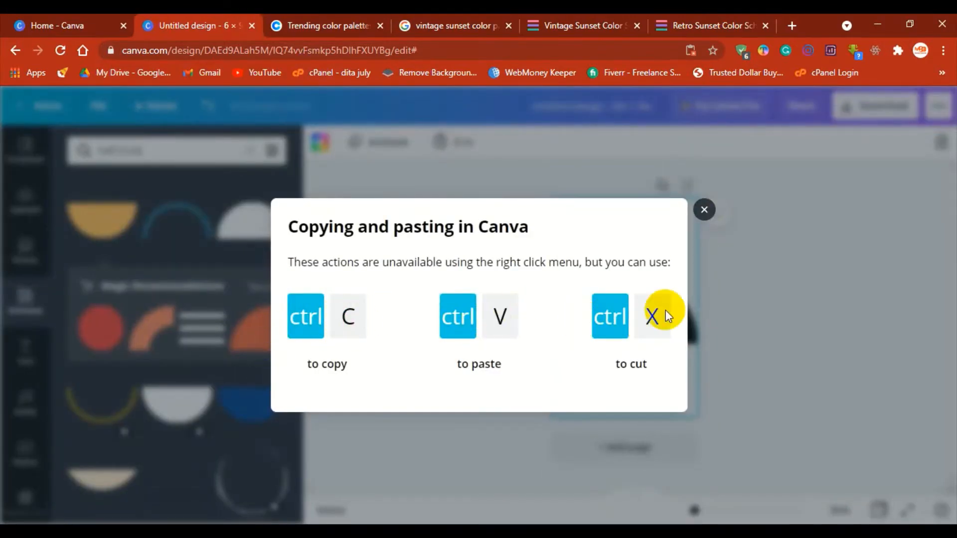
click(703, 211)
- Paste several copies of the black half circle and spread them down the page
click(613, 324)
click(591, 405)
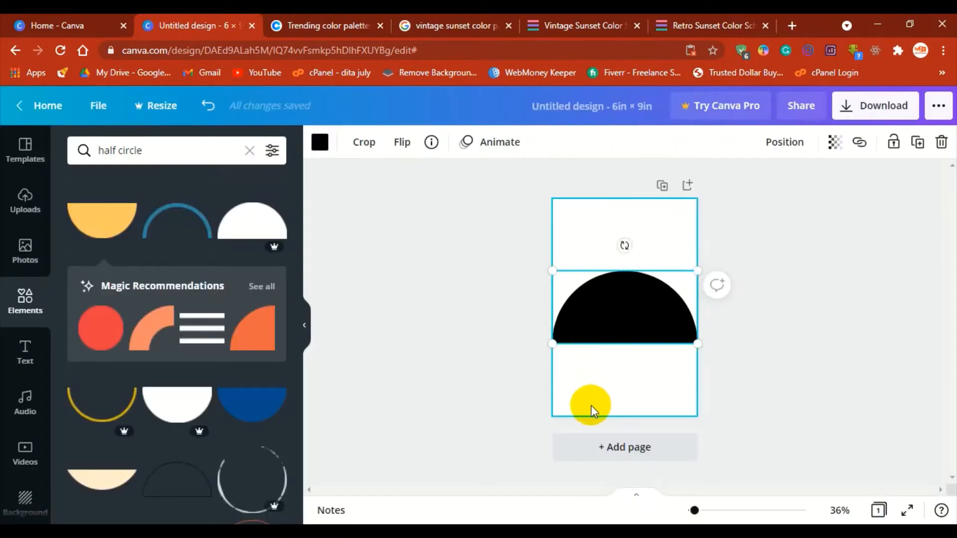
click(626, 321)
drag(626, 320, 628, 377)
key(ctrl+v)
drag(627, 261, 616, 307)
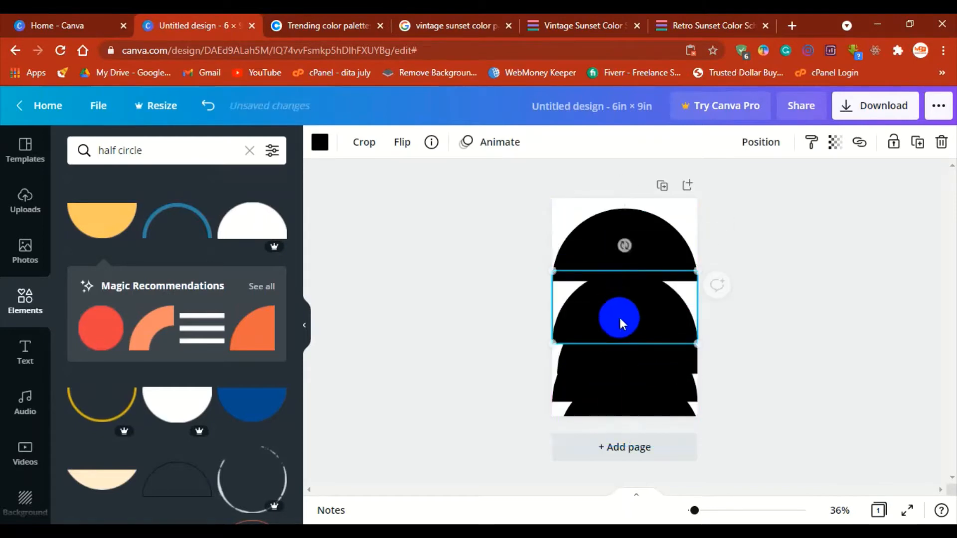
- Stack the spare half circles at the foot of the page and place a single one across the page's middle
click(656, 239)
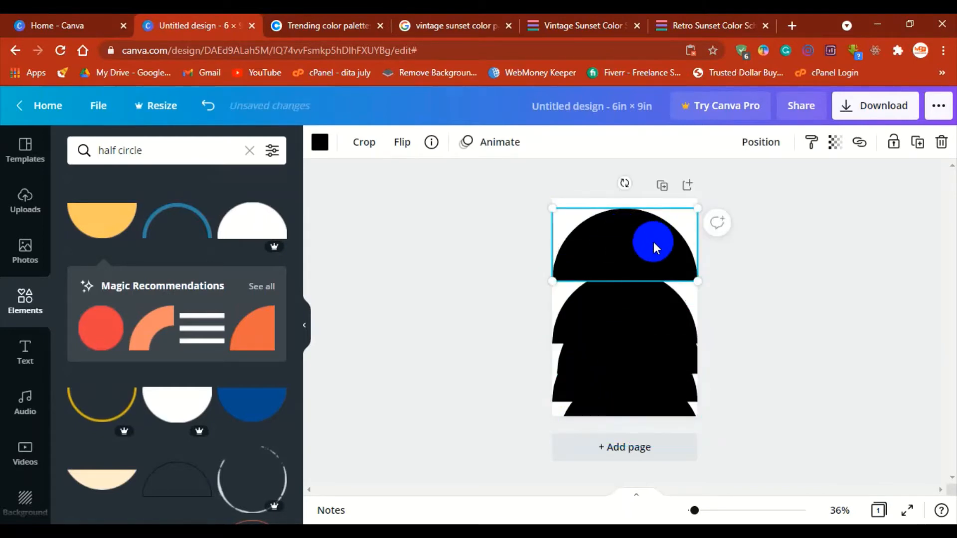
drag(653, 241, 643, 379)
click(654, 344)
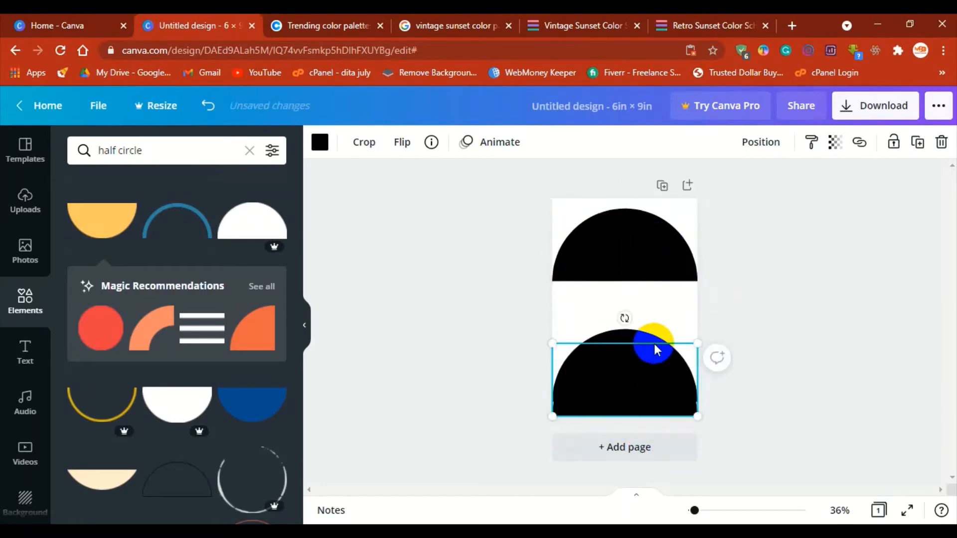
drag(654, 346, 654, 387)
click(666, 348)
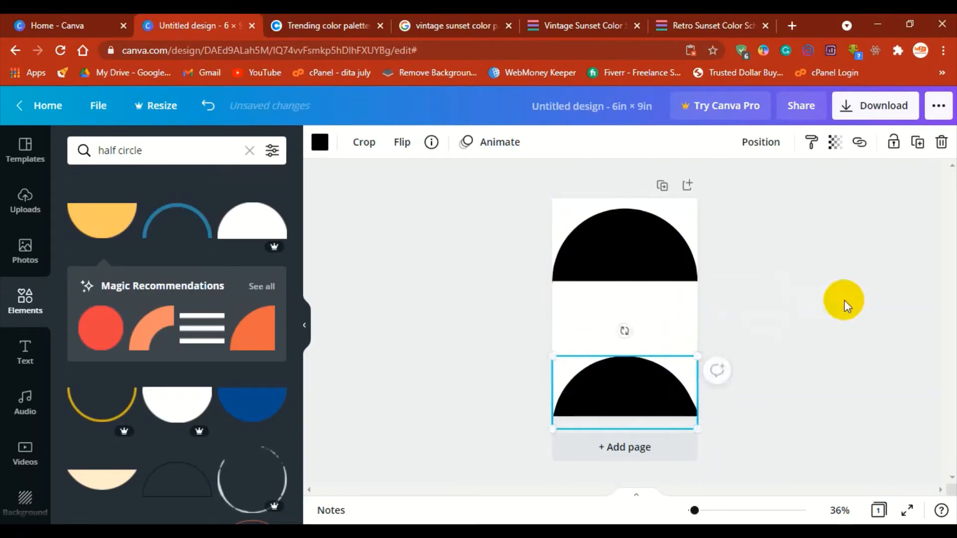
drag(629, 255, 626, 312)
click(812, 271)
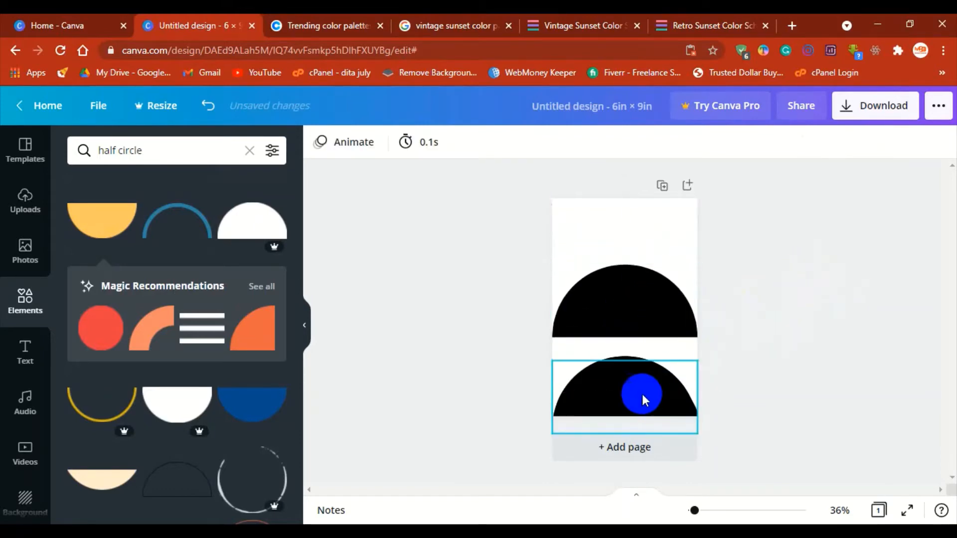
- Crop the middle half circle from above so only a thin strip along its base remains
click(621, 299)
click(364, 142)
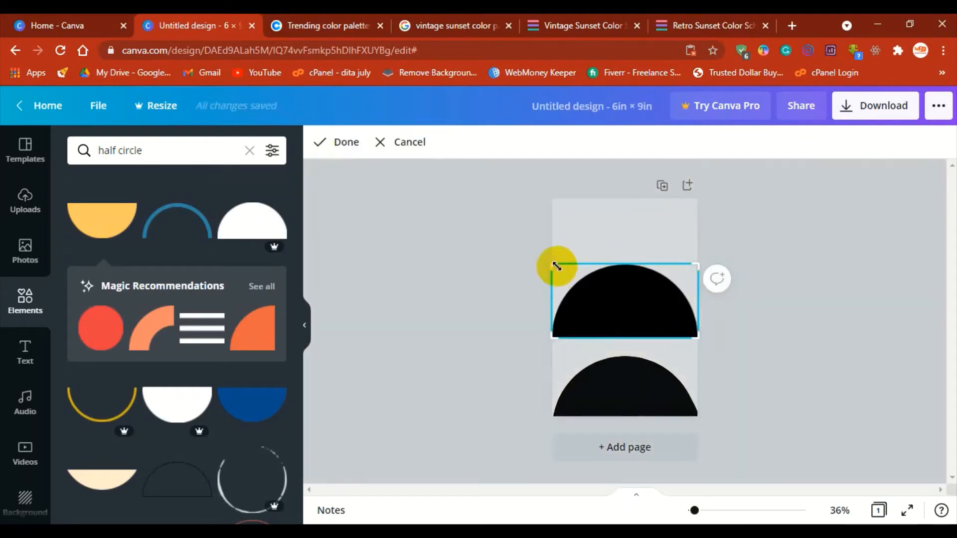
drag(553, 266, 547, 325)
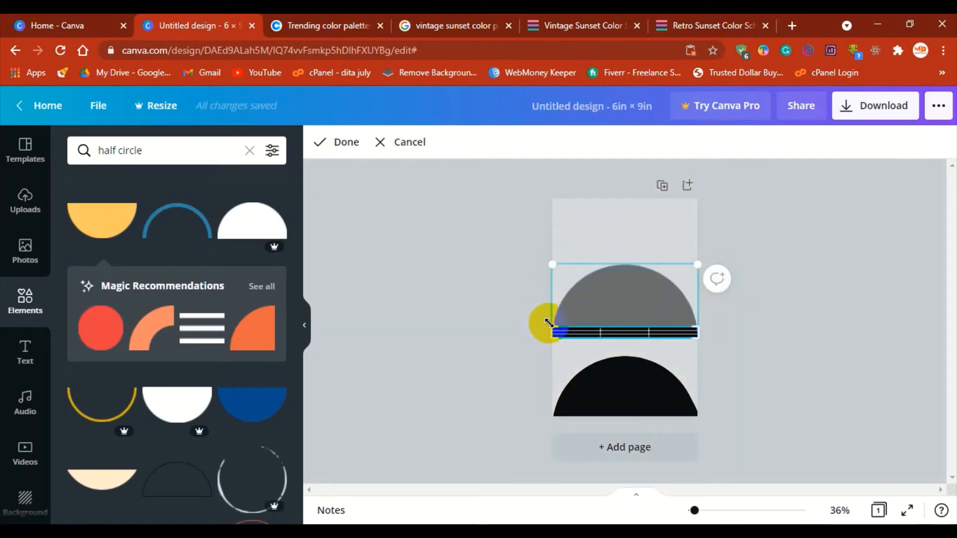
drag(552, 324, 551, 321)
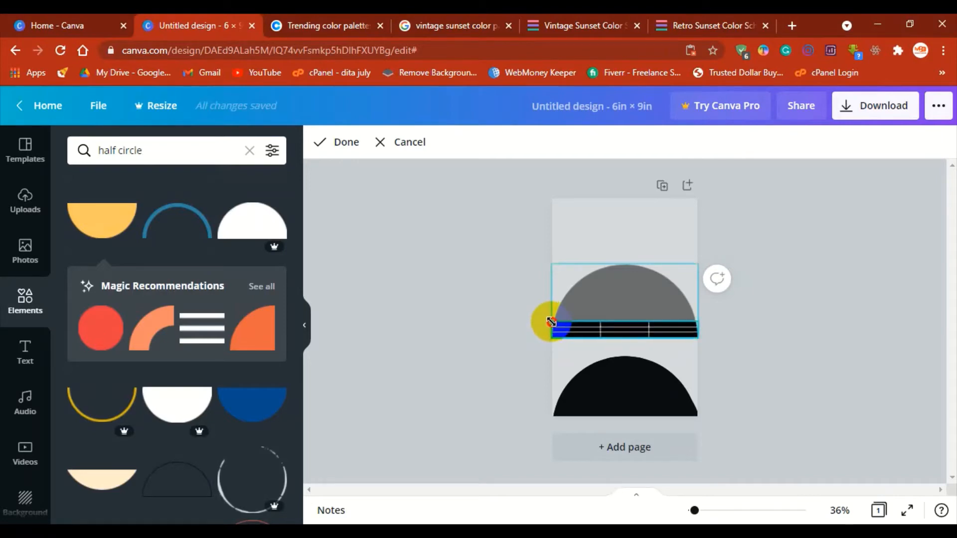
click(345, 144)
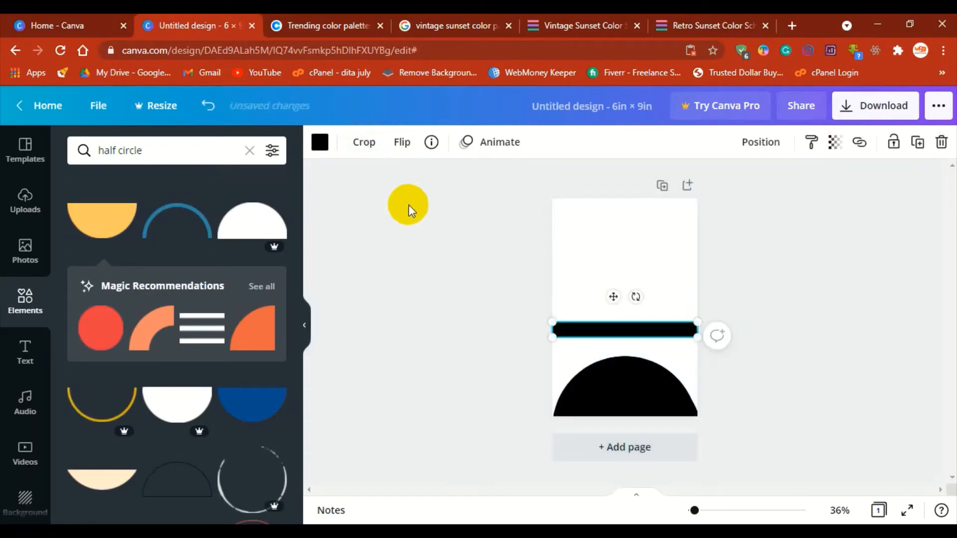
- Place a spare half circle over the base strip and crop it to a second strip separated by a narrow gap
drag(632, 392, 634, 278)
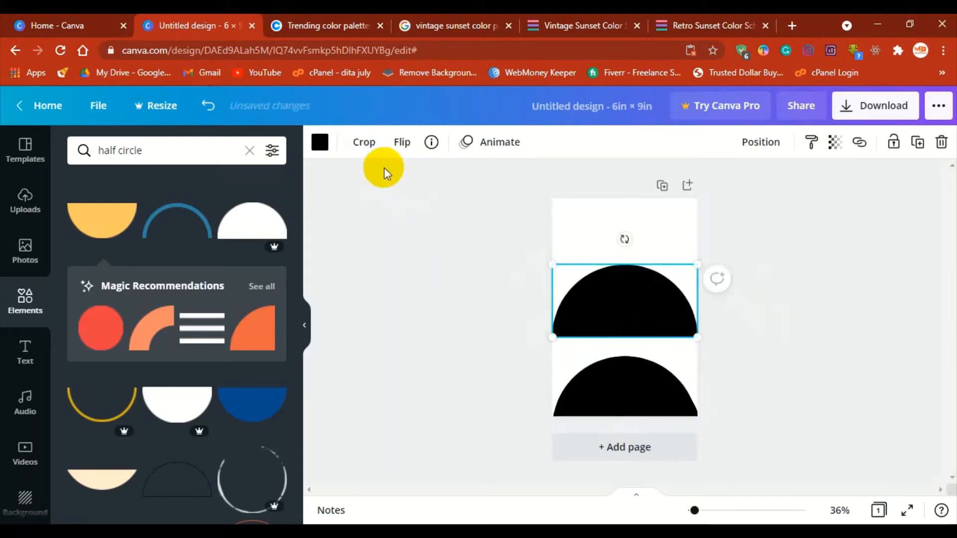
click(361, 143)
drag(554, 335, 551, 315)
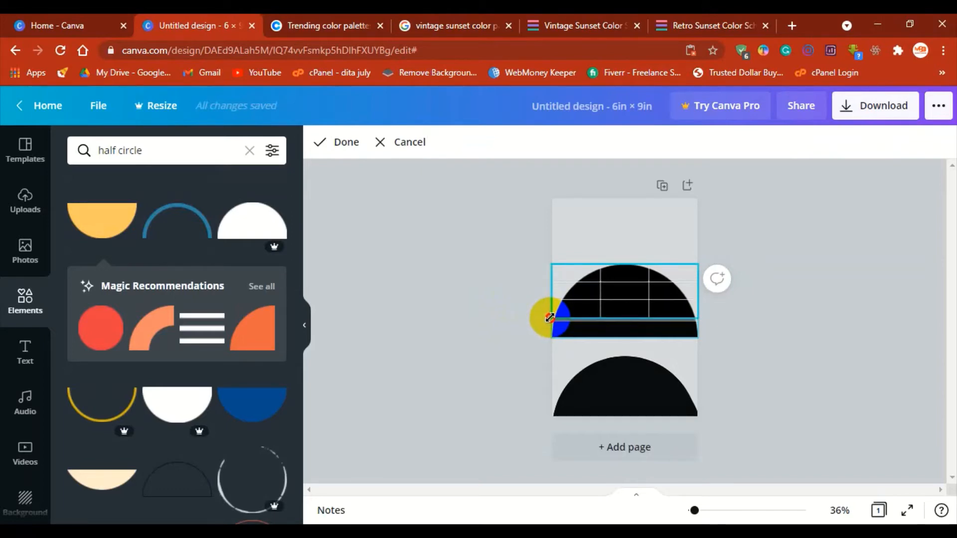
drag(548, 319, 549, 319)
drag(552, 262, 544, 305)
click(347, 143)
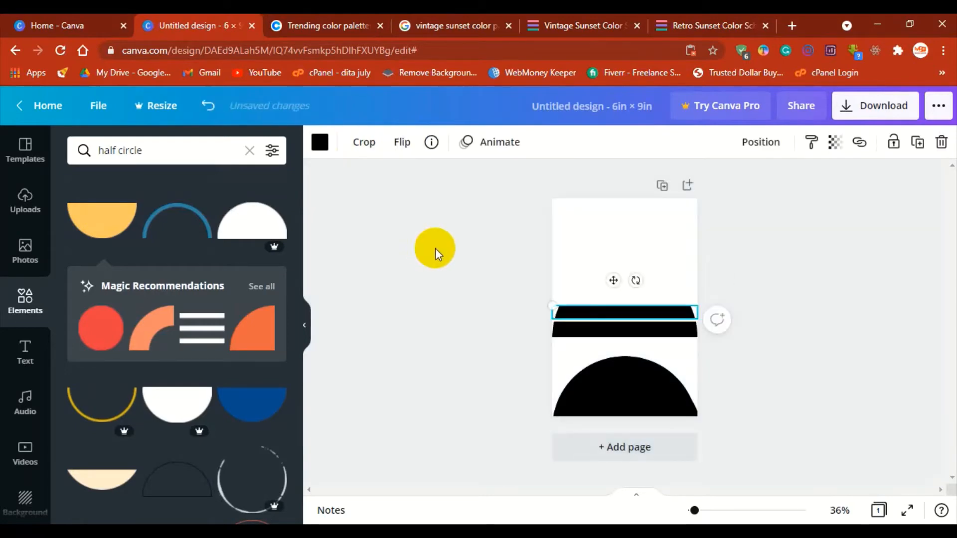
click(435, 248)
- Align another spare half circle with the strips and crop it to a thinner third strip above the second one
click(636, 391)
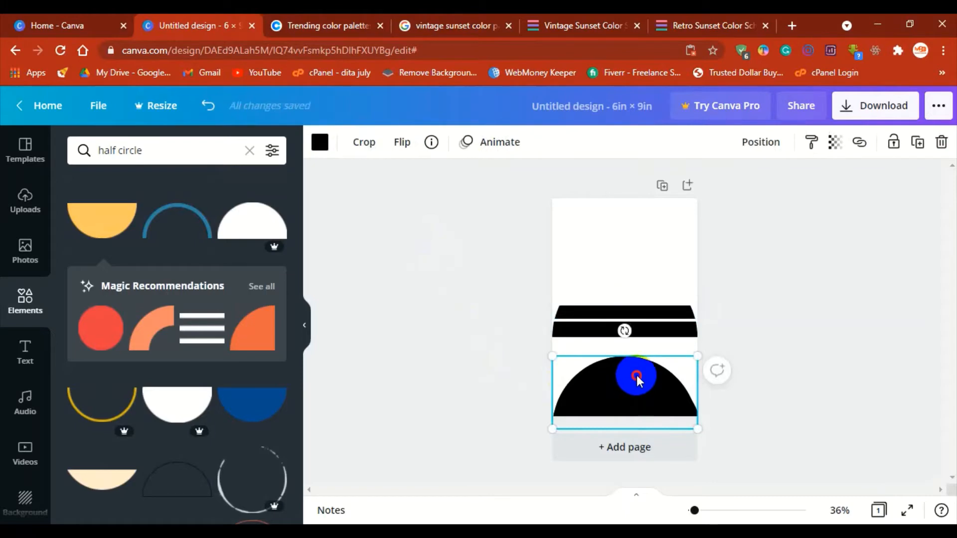
drag(633, 377, 636, 284)
click(363, 142)
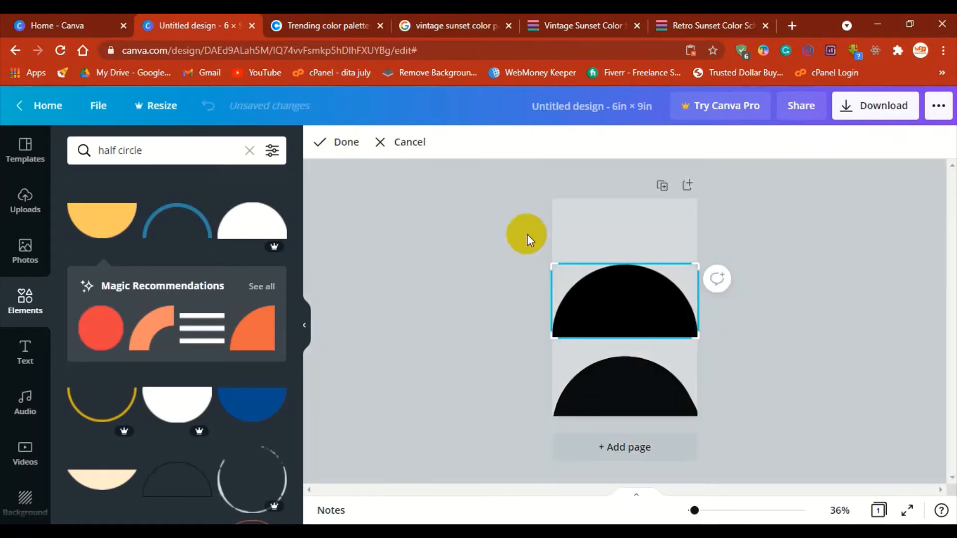
drag(557, 340, 559, 303)
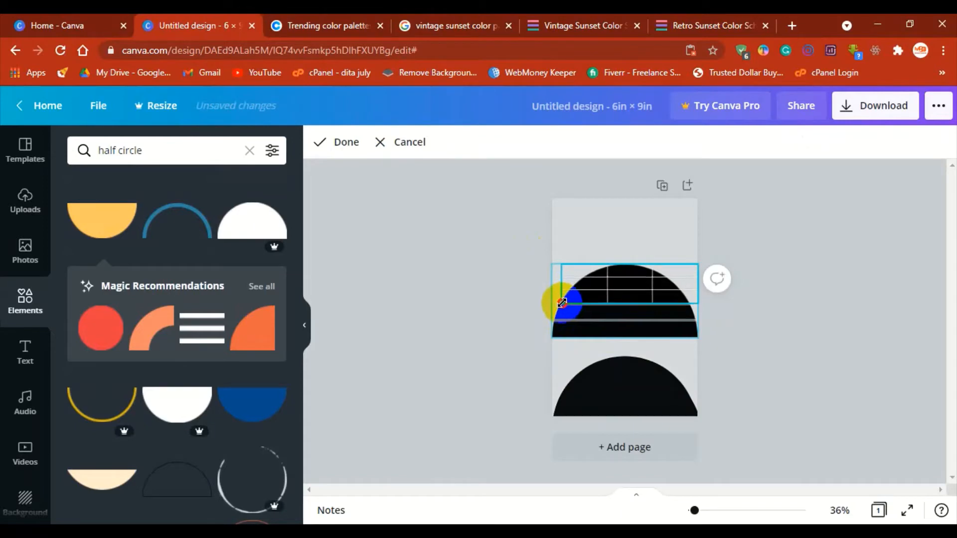
drag(558, 264, 561, 291)
click(363, 143)
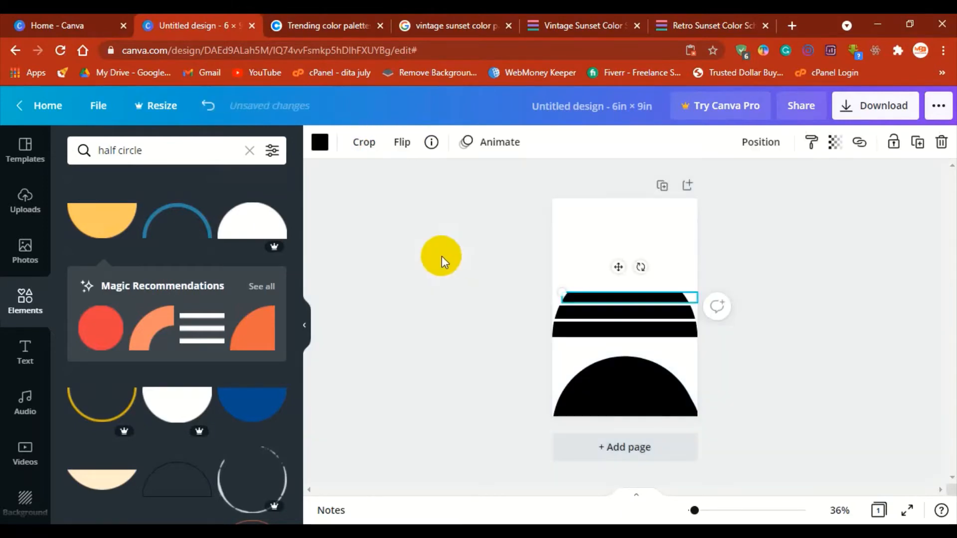
- Align another spare half circle with the strips and crop it to a thin fourth strip above the third one
click(440, 255)
click(626, 398)
drag(634, 389, 627, 284)
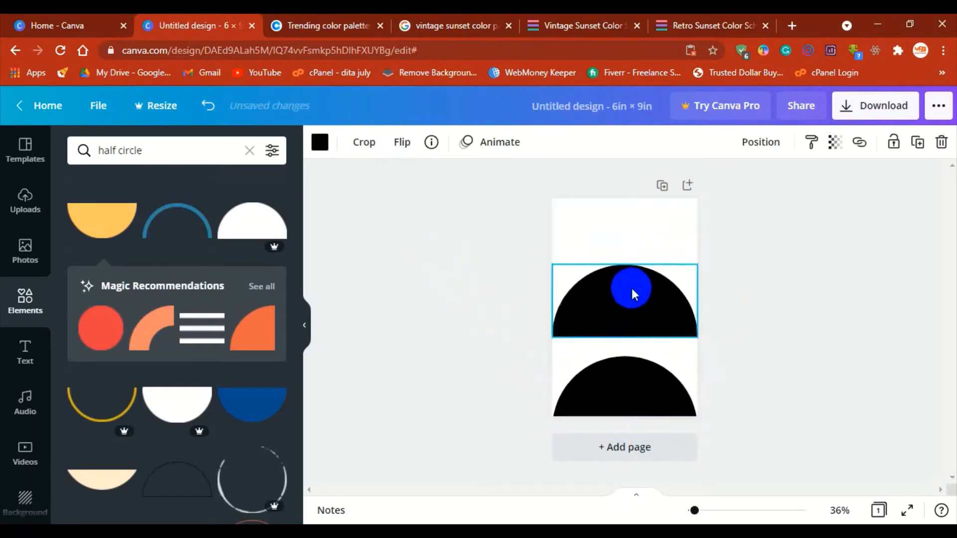
drag(554, 338, 559, 284)
click(366, 143)
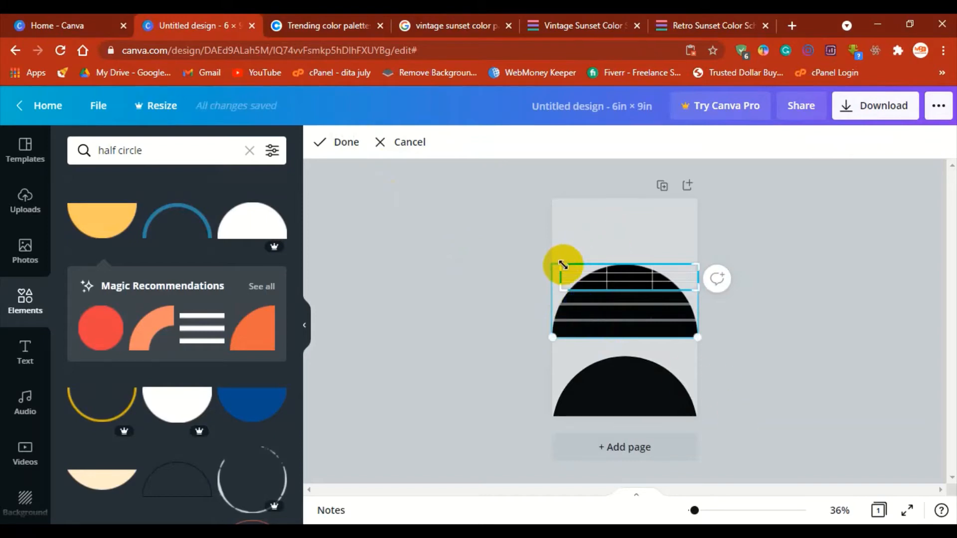
drag(562, 264, 561, 277)
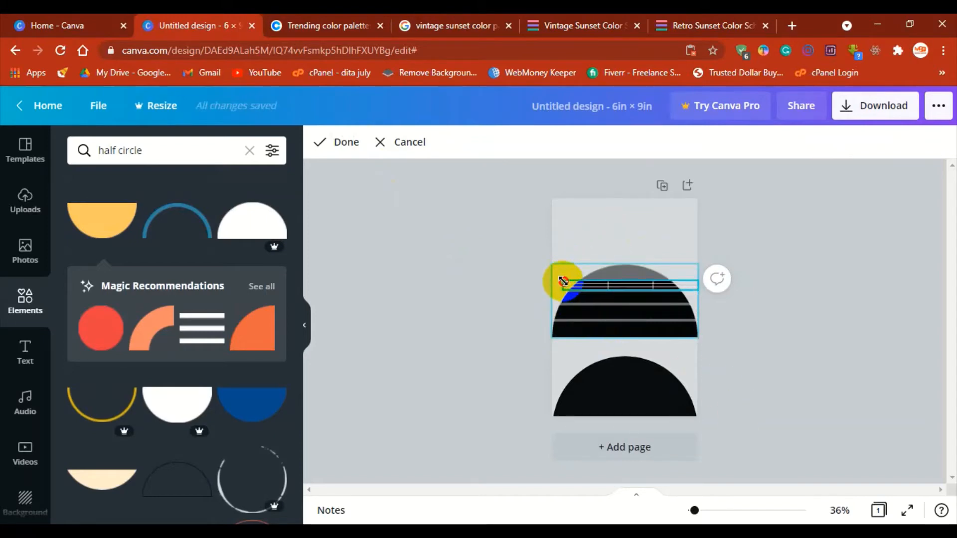
click(337, 143)
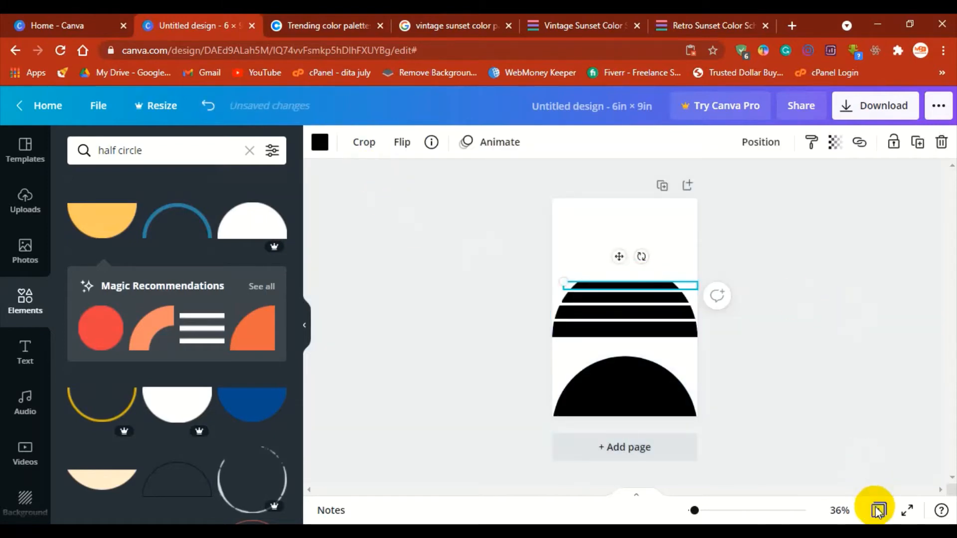
- Move another spare half circle over the strips and crop it to a fifth strip above the fourth, leaving a narrow gap
click(701, 511)
click(664, 431)
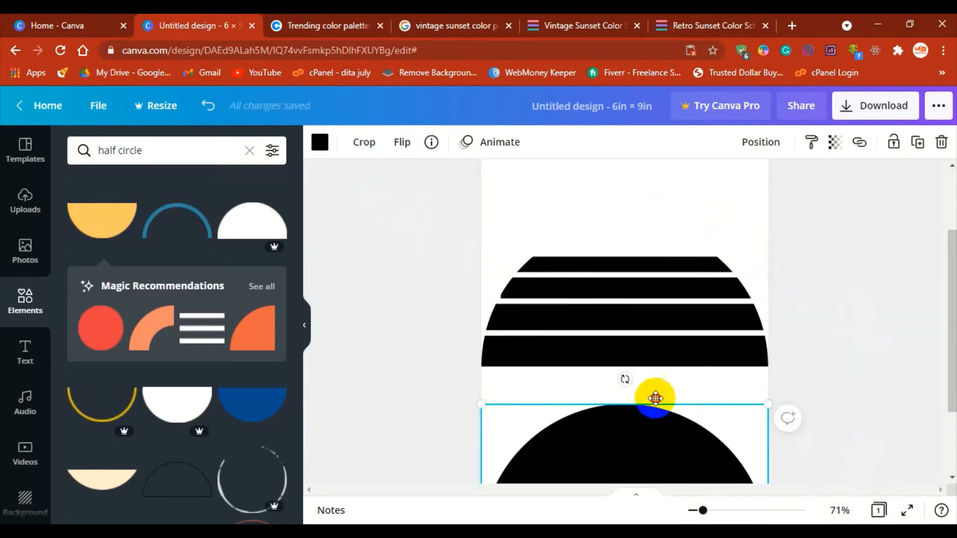
drag(655, 398, 653, 263)
click(363, 143)
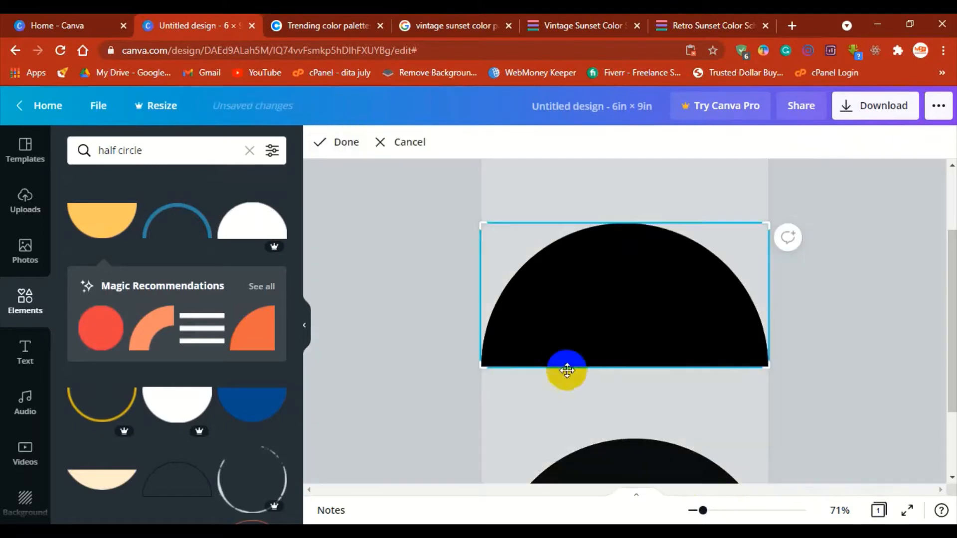
drag(487, 349, 499, 241)
click(343, 140)
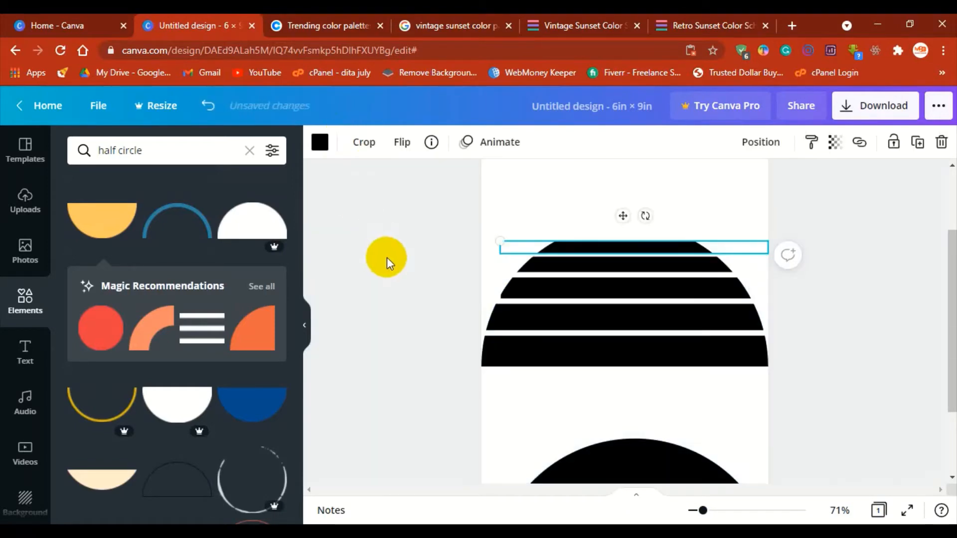
- Align the last spare half circle with the strips and crop it from below so only the rounded cap remains
drag(638, 443, 644, 247)
click(363, 142)
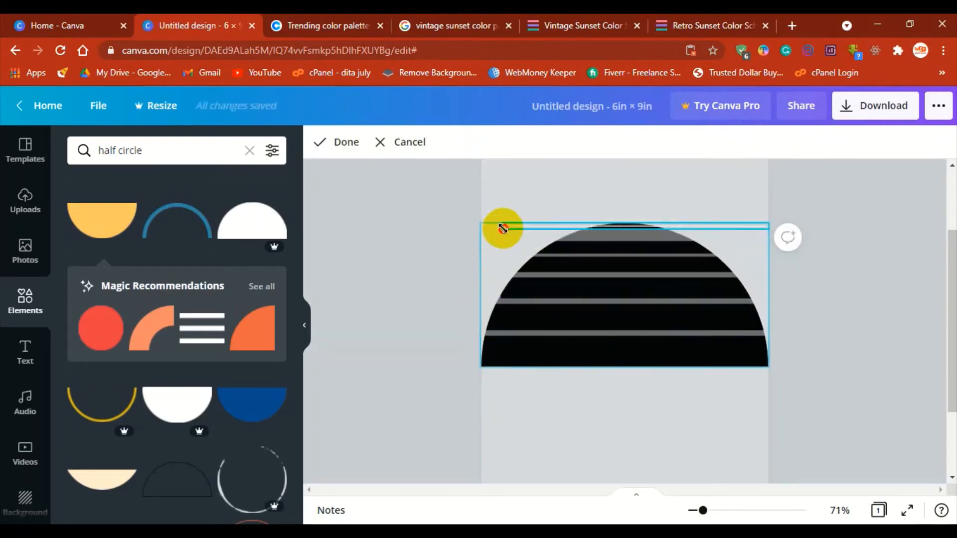
drag(502, 227, 502, 237)
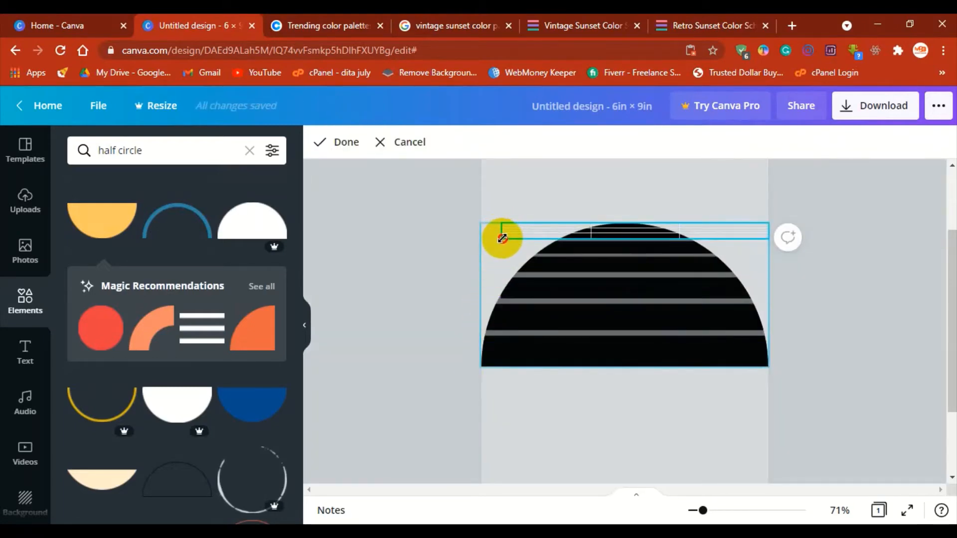
click(349, 142)
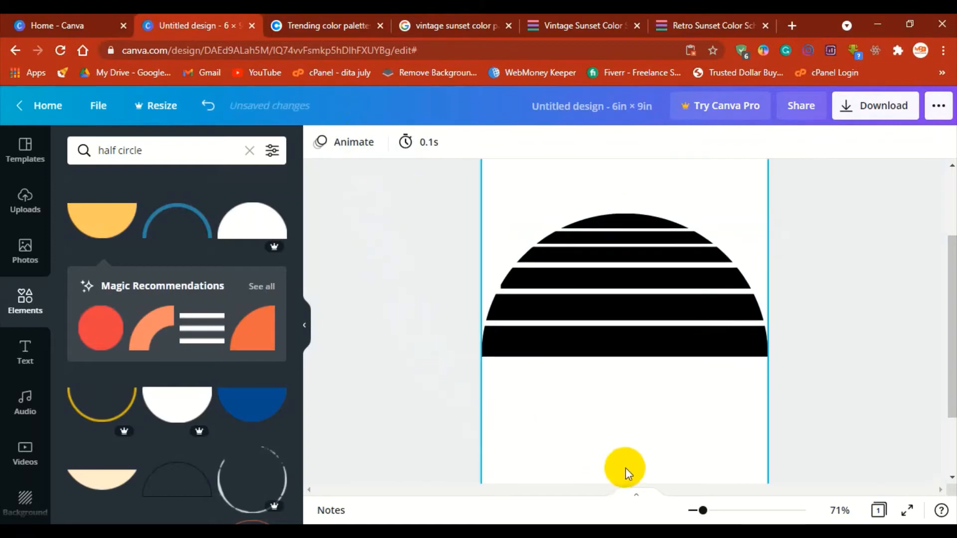
- Copy the darkest purple from the SchemeColor Retro Sunset palette and colour the base strip 3D1C49 in Canva
scroll(625, 465, up, 2)
scroll(671, 461, down, 3)
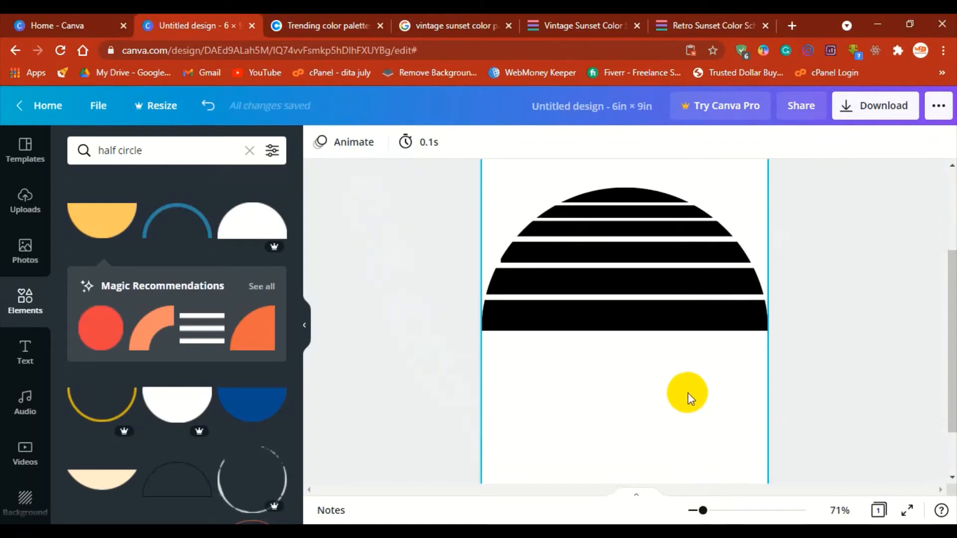
click(663, 314)
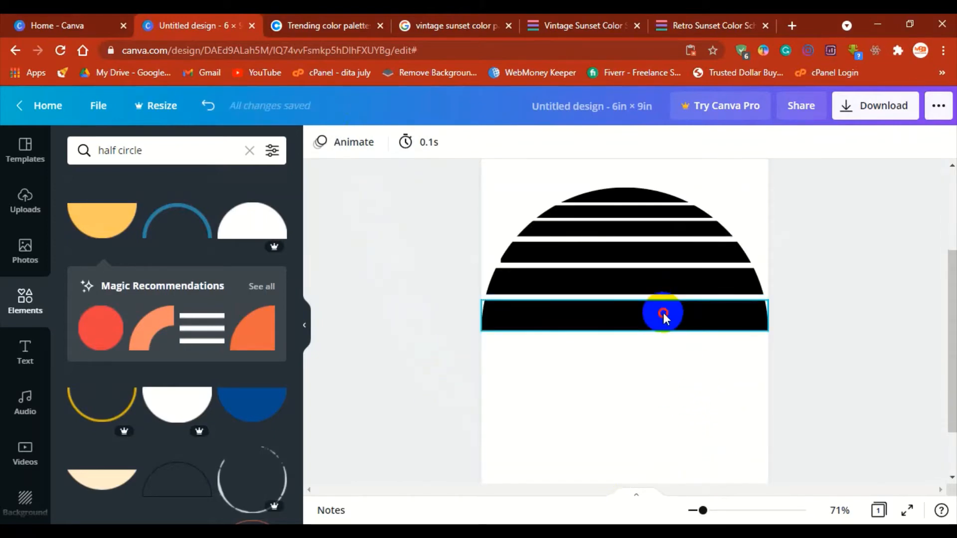
click(703, 25)
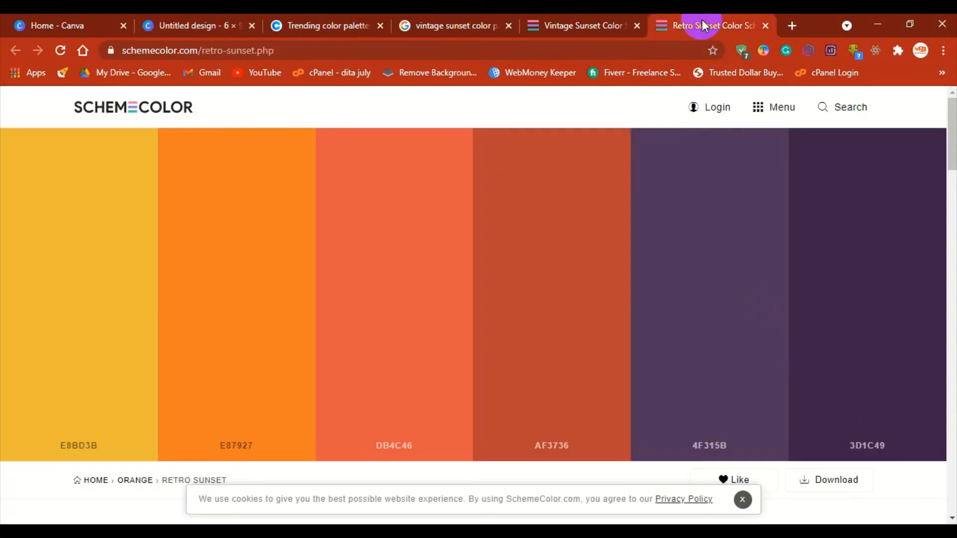
click(188, 23)
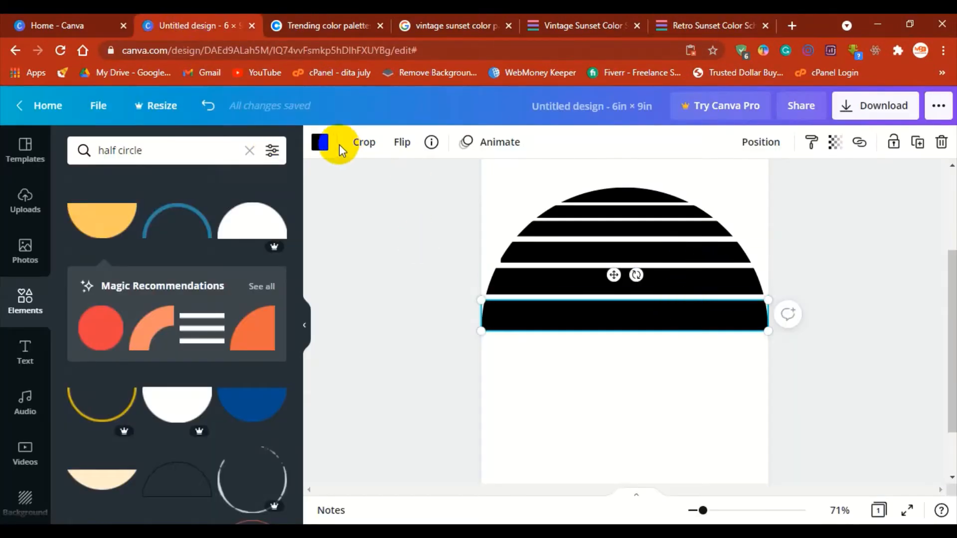
click(319, 142)
text(3D1C49)
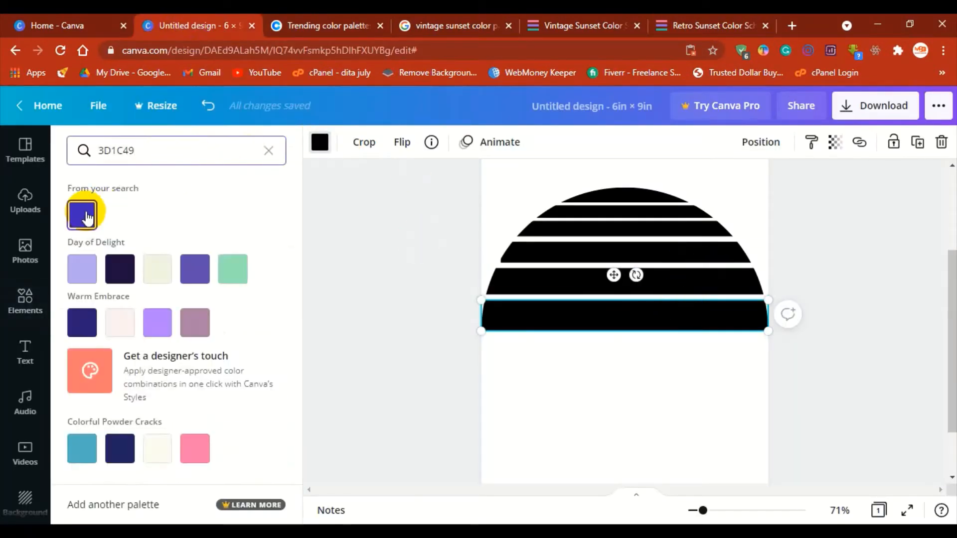
click(81, 214)
- Copy the lighter purple from the Retro Sunset palette and colour the second strip from the base 4F315B
click(696, 16)
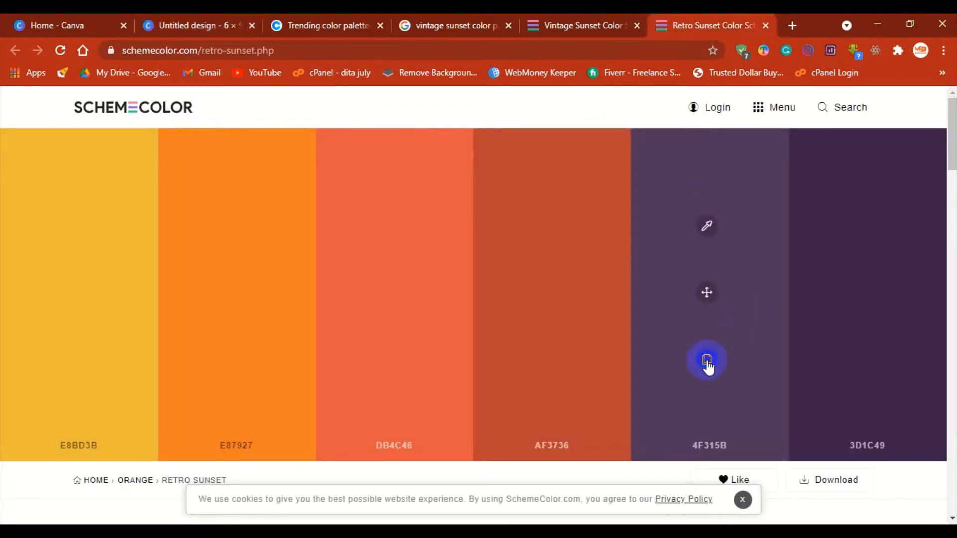
click(167, 23)
click(561, 279)
click(321, 141)
click(185, 148)
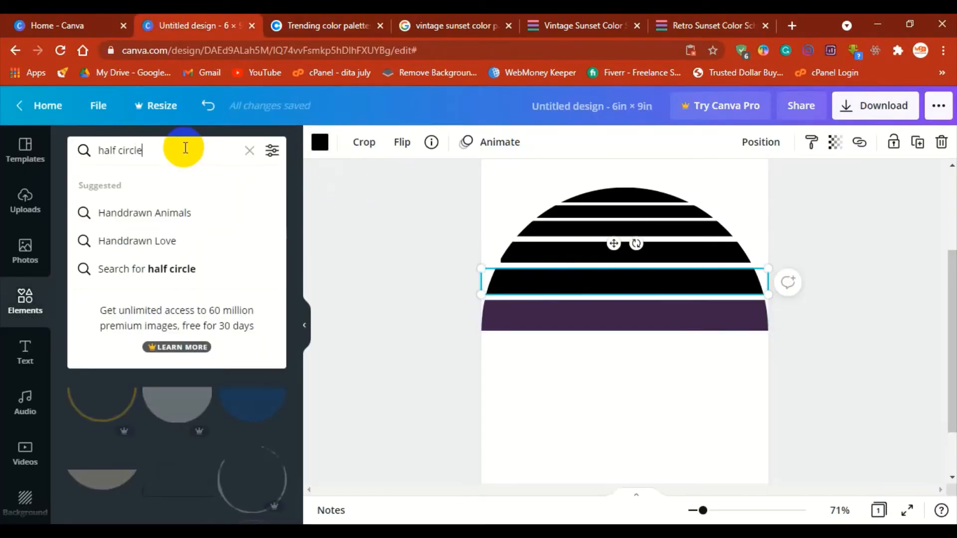
click(320, 142)
click(164, 148)
text(4F315B)
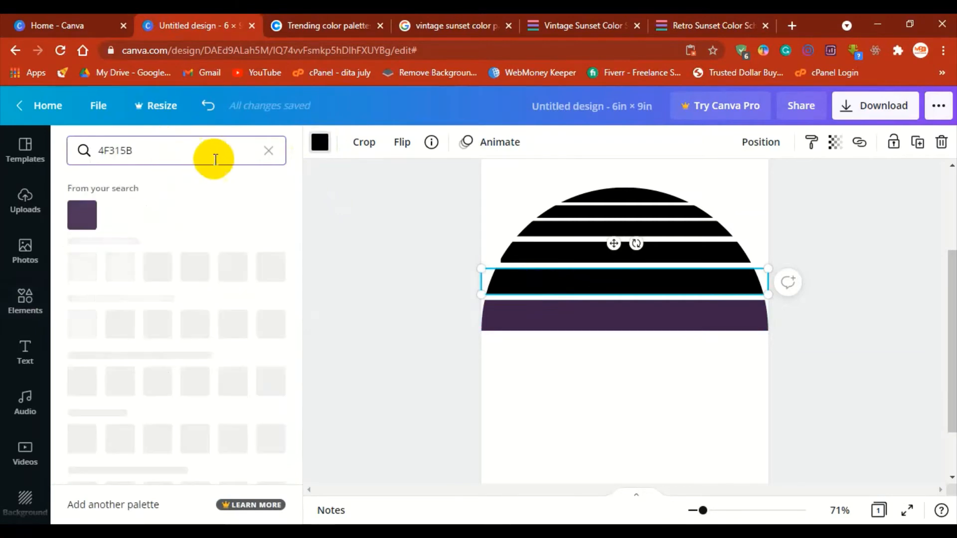
click(82, 215)
- Copy the rust red from the Retro Sunset palette and colour the third strip from the base AF3736
click(708, 25)
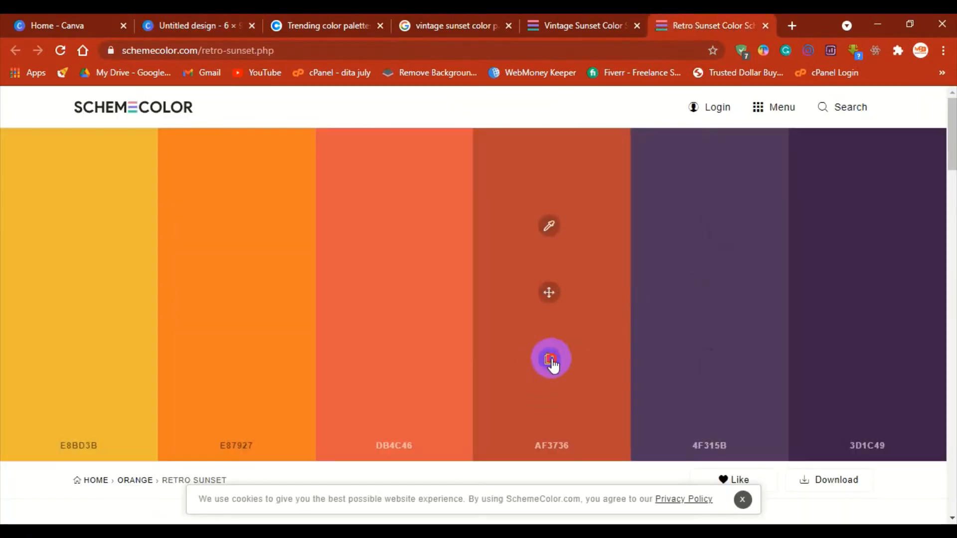
click(244, 30)
click(319, 143)
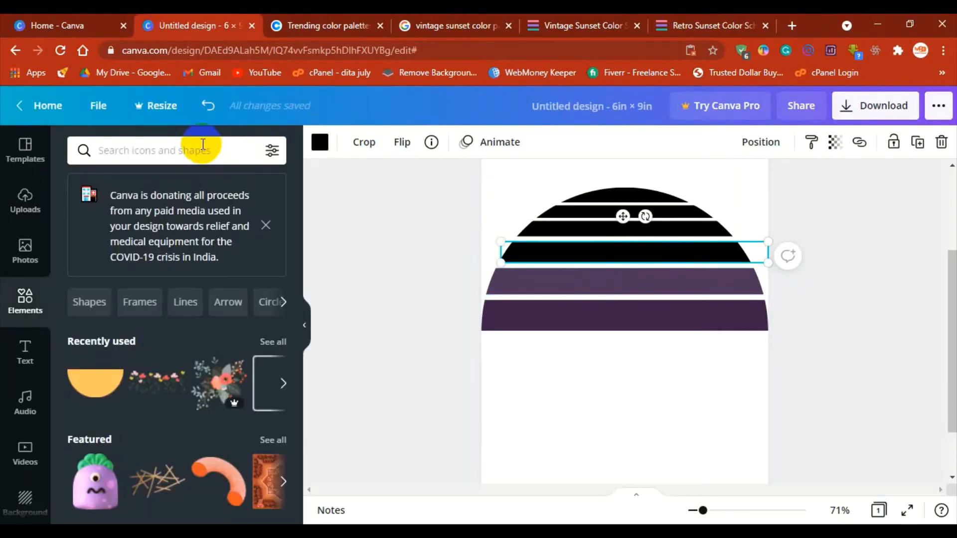
click(200, 147)
key(ctrl+v)
click(319, 143)
click(169, 152)
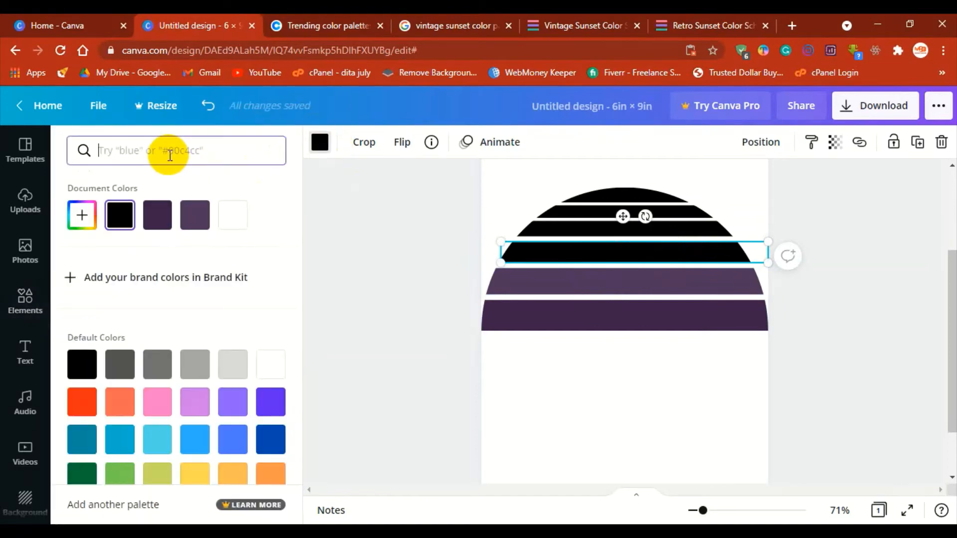
click(79, 214)
- Copy the coral from the Retro Sunset palette and colour the fourth strip from the base DB4C46
click(707, 25)
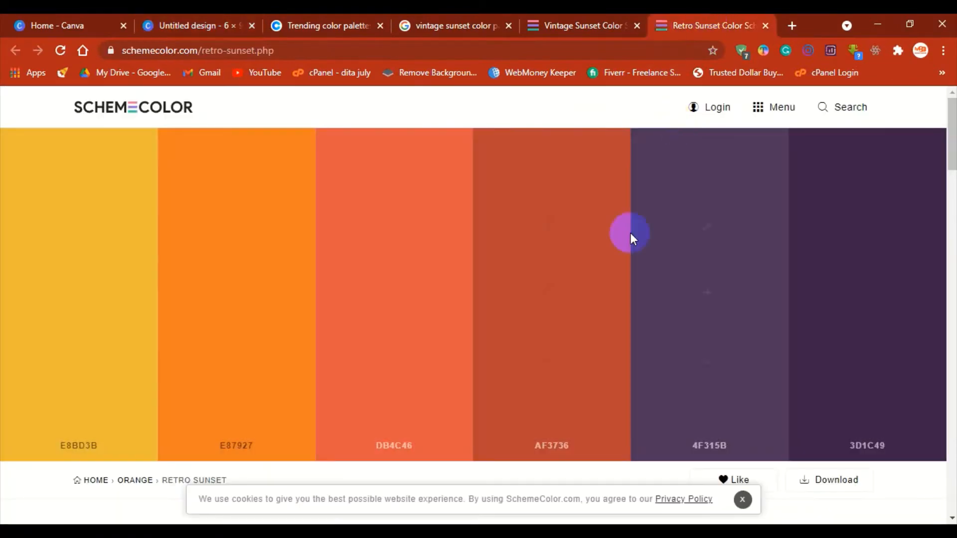
click(199, 24)
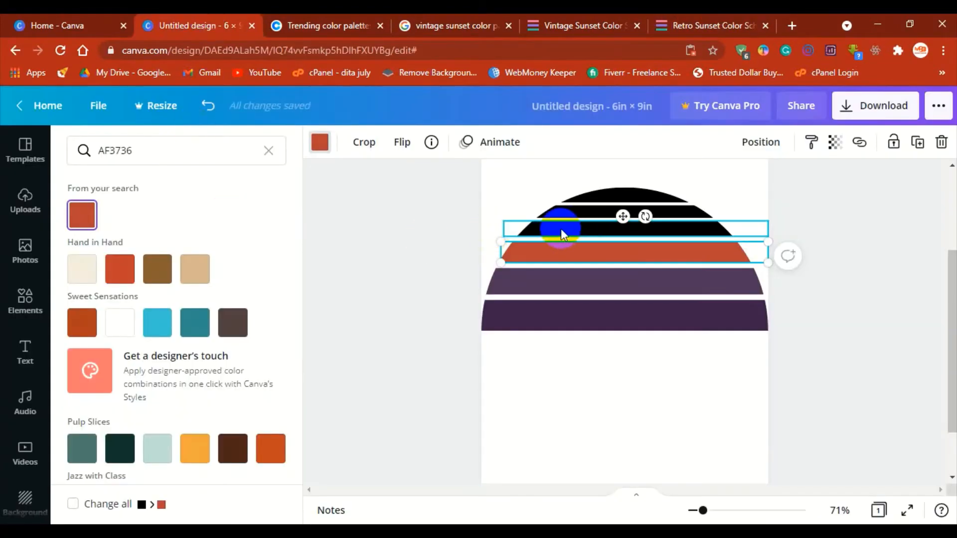
click(559, 224)
click(323, 144)
click(328, 145)
click(205, 149)
text(DB4C46)
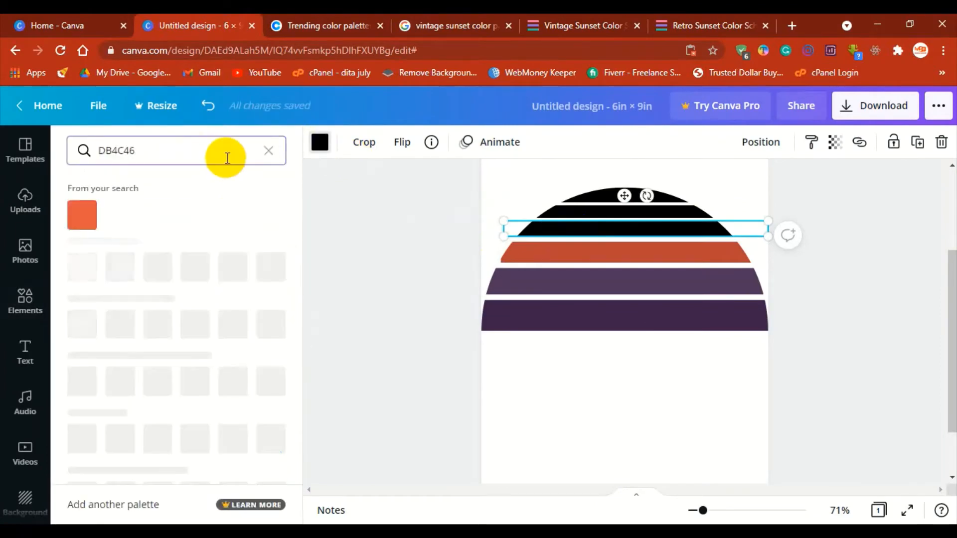
click(81, 214)
- Copy the orange from the Retro Sunset palette and colour the strip just below the cap E87927
click(708, 25)
click(235, 358)
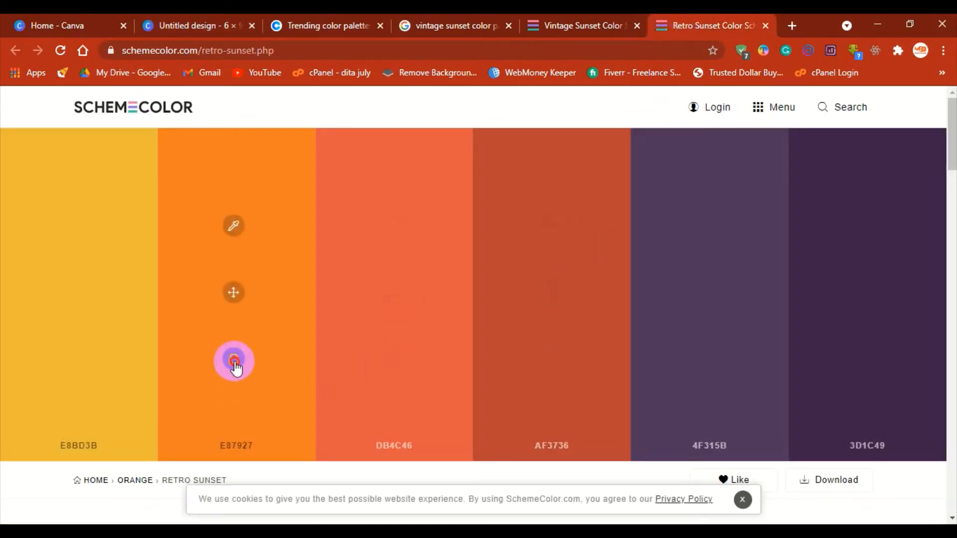
click(201, 20)
click(665, 213)
click(319, 143)
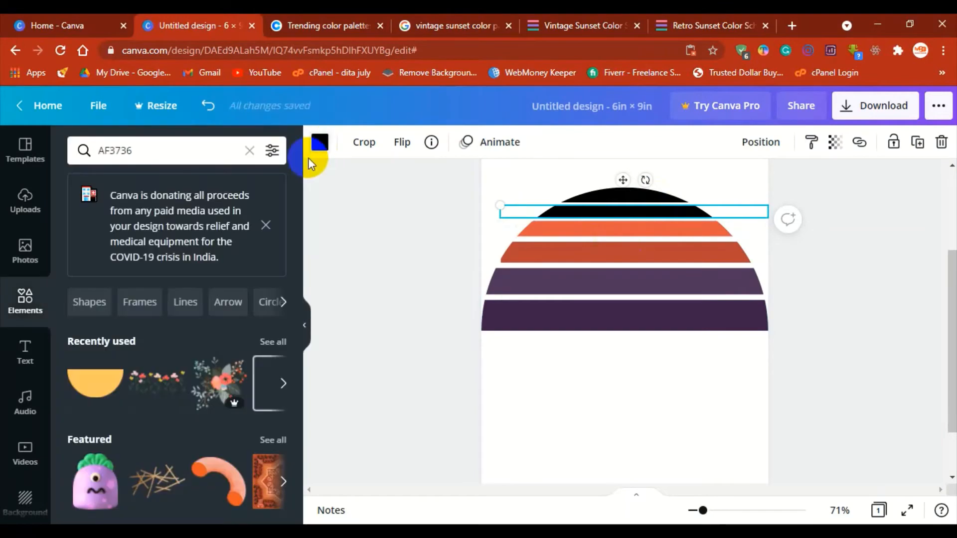
click(319, 143)
click(180, 146)
key(ctrl+v)
click(79, 209)
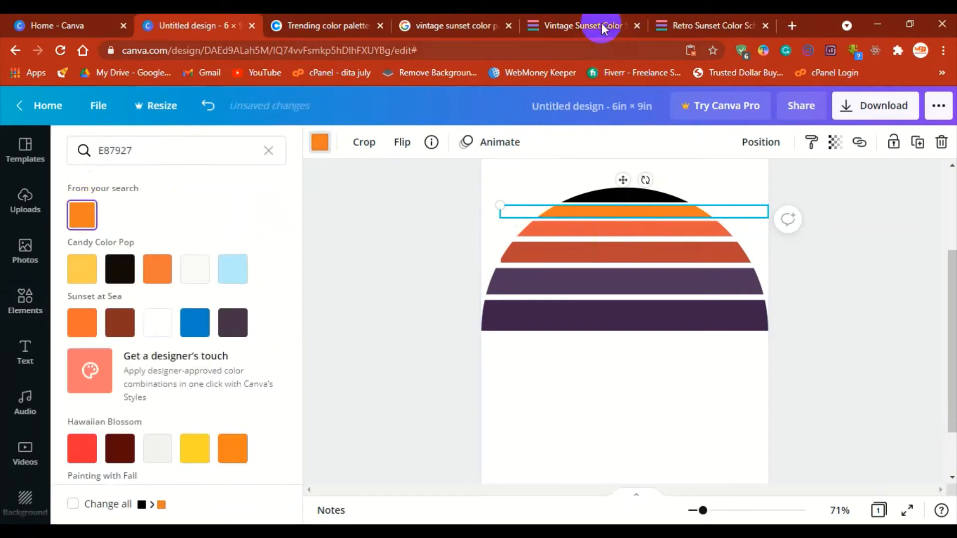
- Copy the yellow from the Retro Sunset palette and colour the rounded cap of the sun E8BD3B
click(707, 25)
click(76, 359)
click(172, 20)
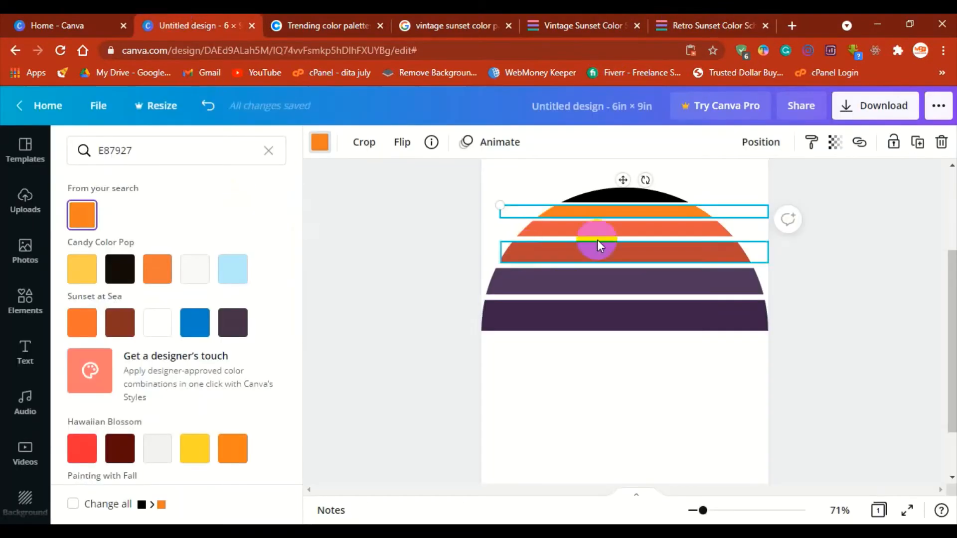
click(635, 195)
click(320, 143)
click(174, 151)
key(ctrl+v)
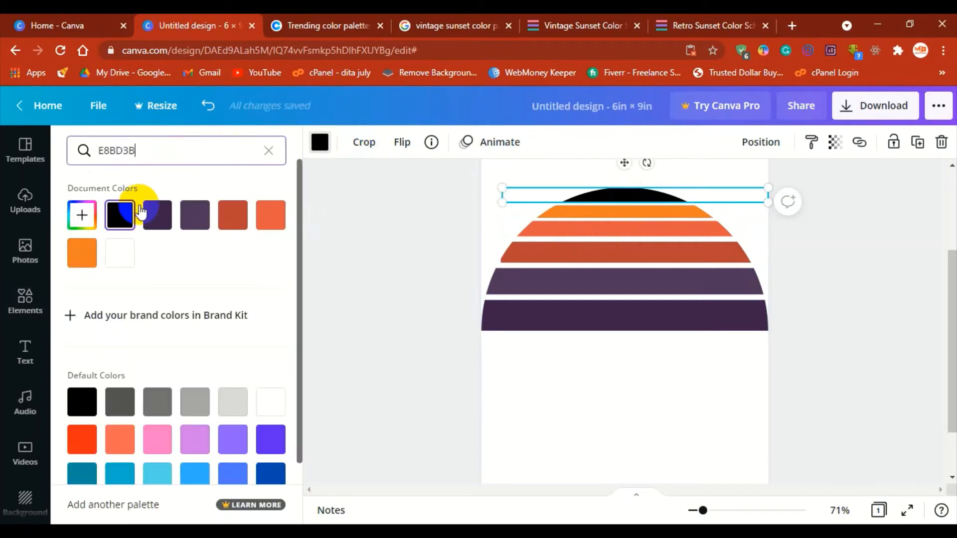
click(82, 215)
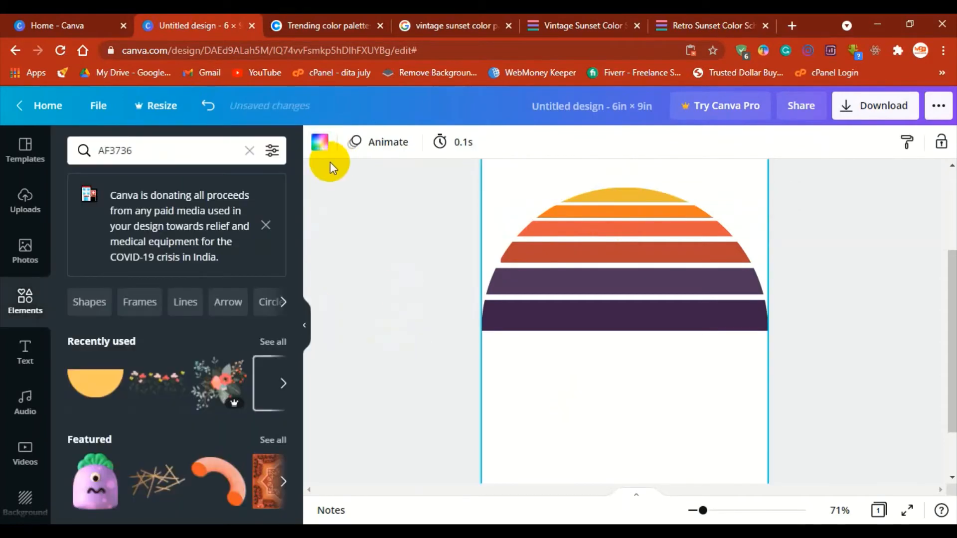
- Set the page background colour to black
click(318, 144)
click(80, 400)
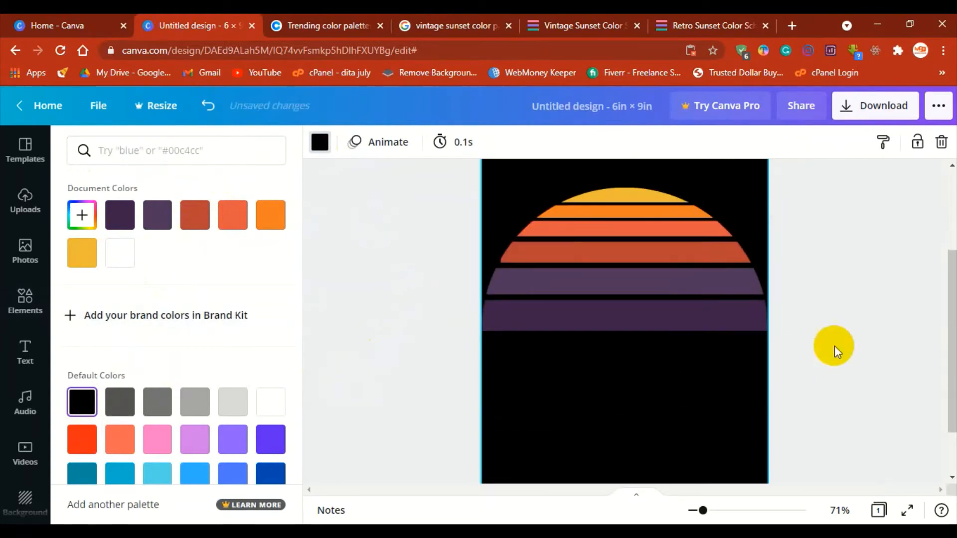
- Select all six sun strips together and shrink them slightly so they sit just inside the page's side edges
drag(509, 179, 627, 352)
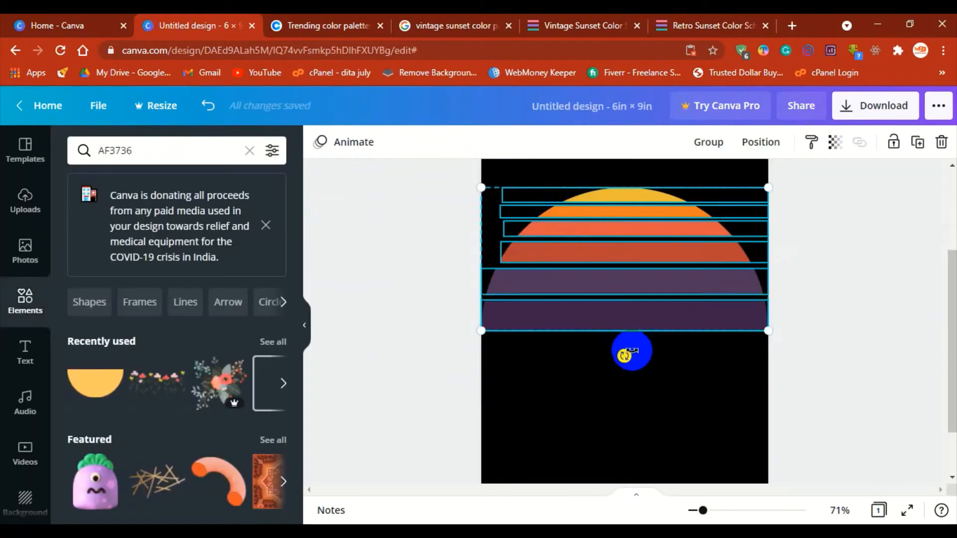
key(ctrl+t)
click(167, 23)
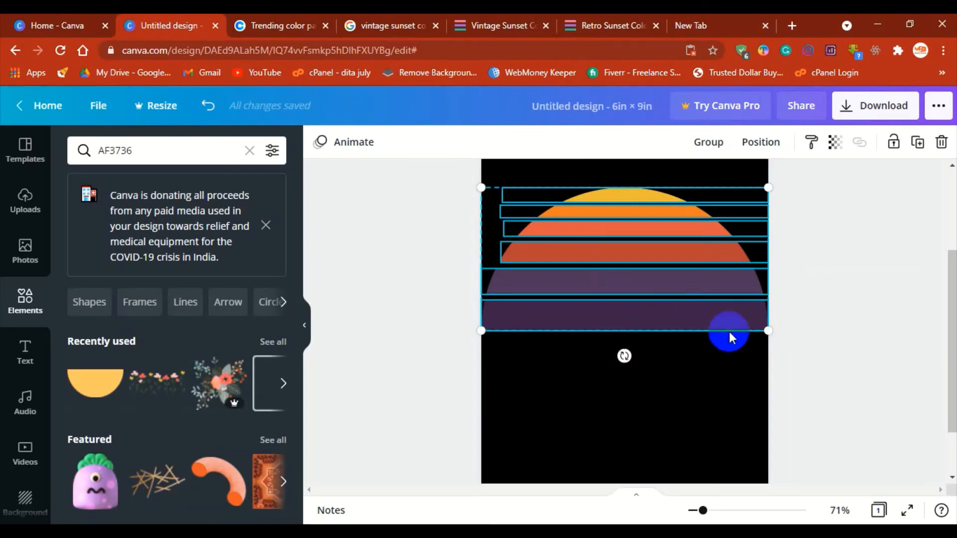
drag(766, 331, 763, 329)
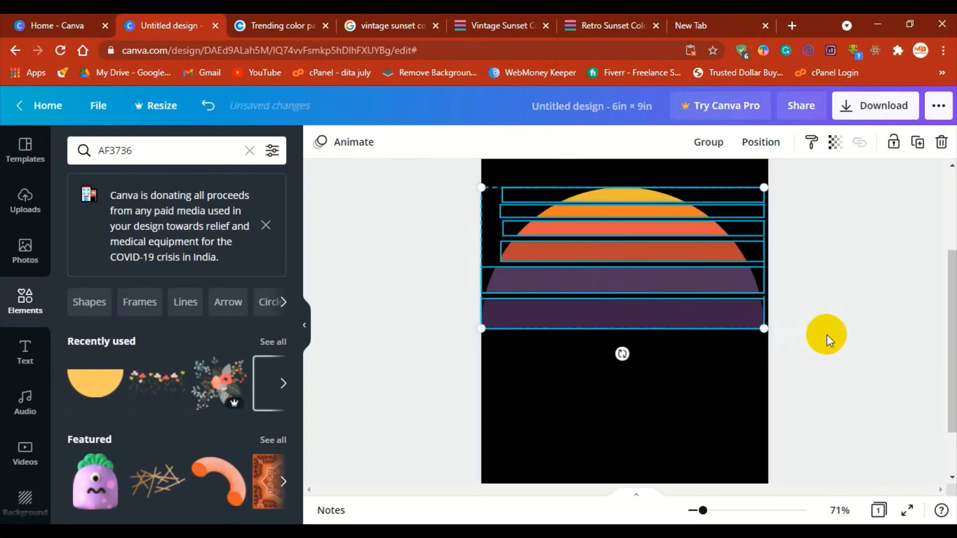
drag(702, 510, 696, 510)
click(819, 313)
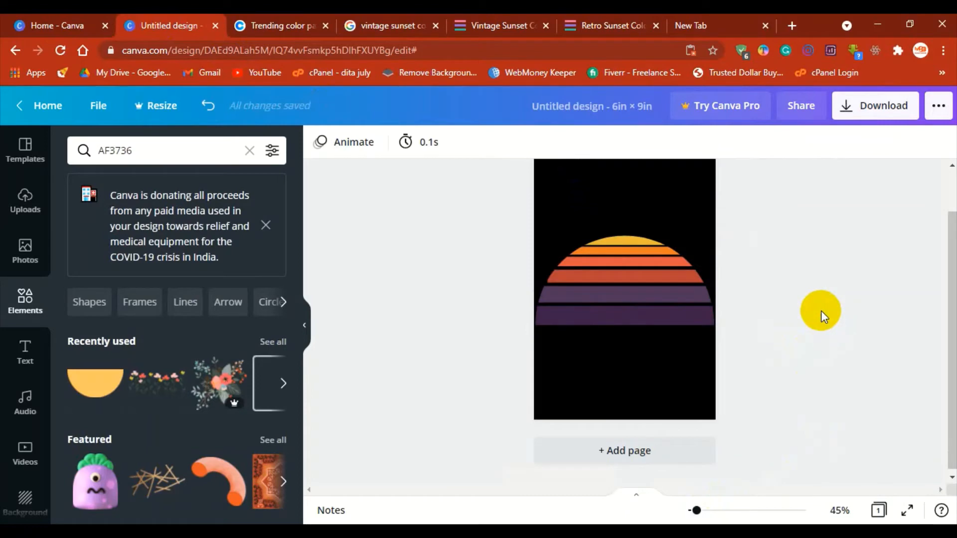
- Select all six sun strips together and enlarge them so the sun's base spans the full page width
click(655, 365)
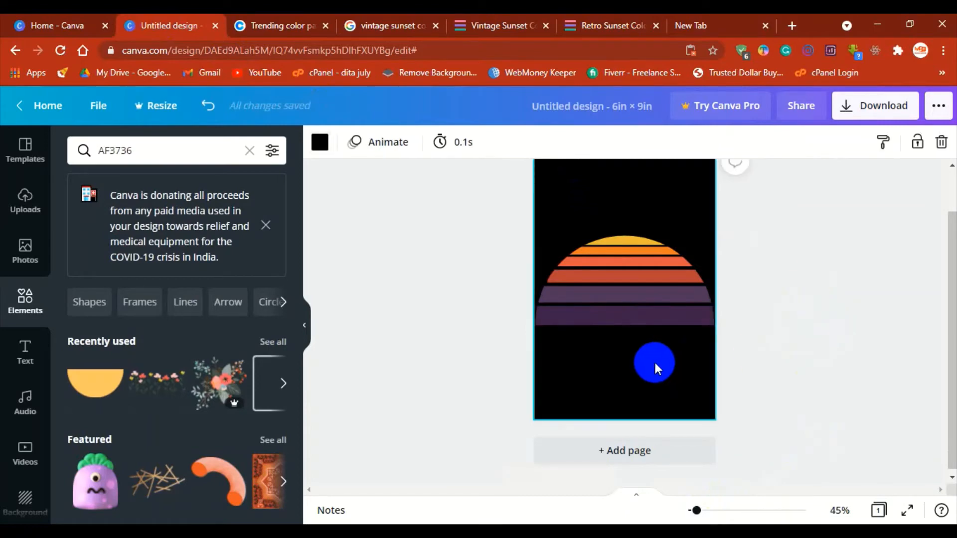
drag(585, 199, 632, 341)
drag(713, 326, 716, 329)
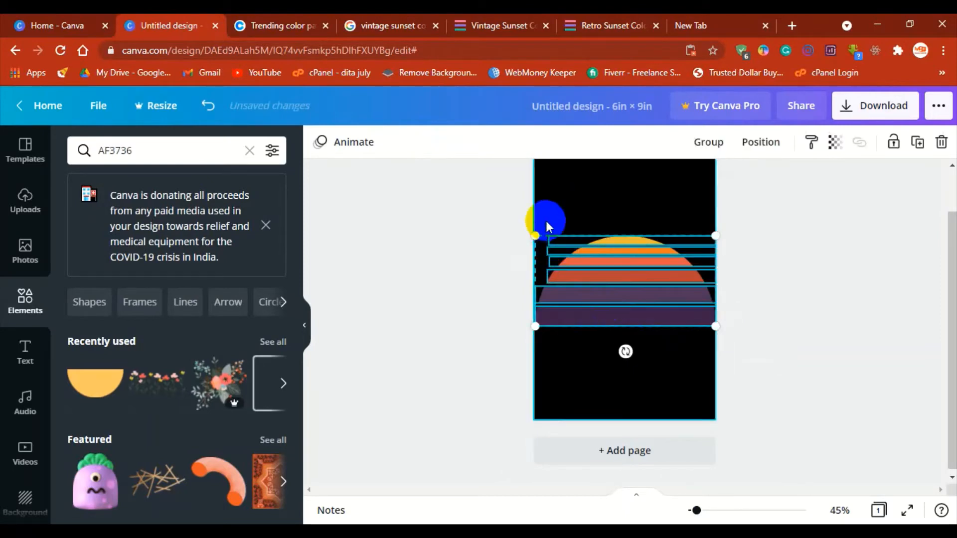
drag(534, 235, 529, 233)
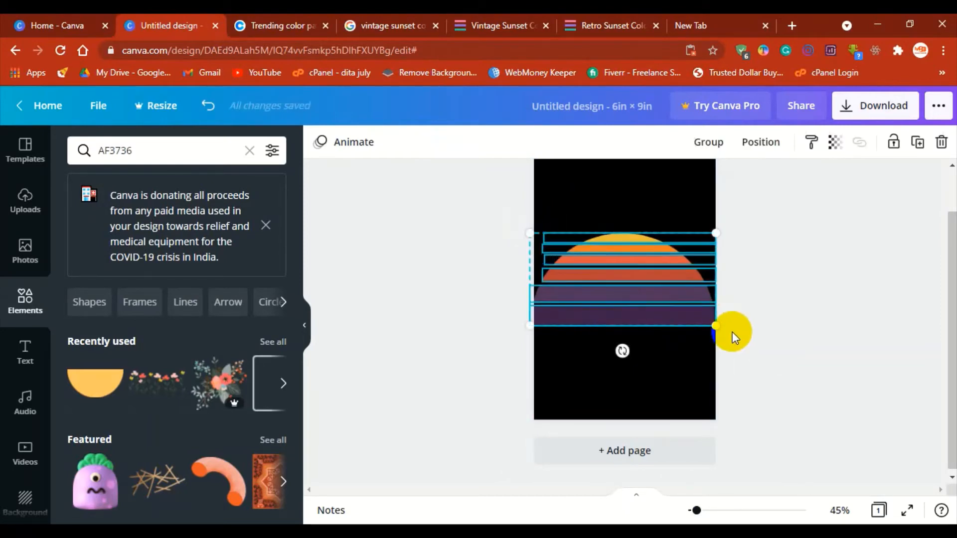
drag(716, 327, 717, 327)
click(790, 341)
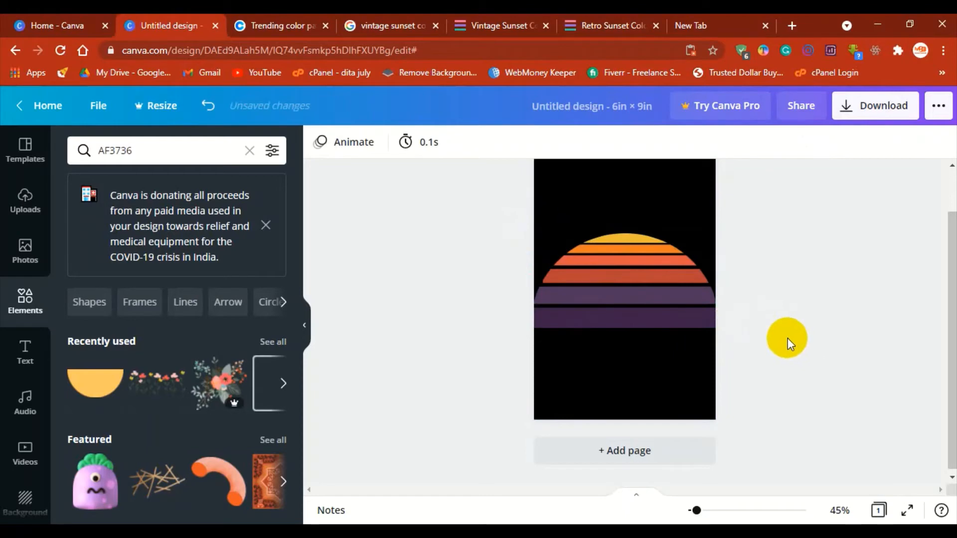
drag(632, 194, 616, 343)
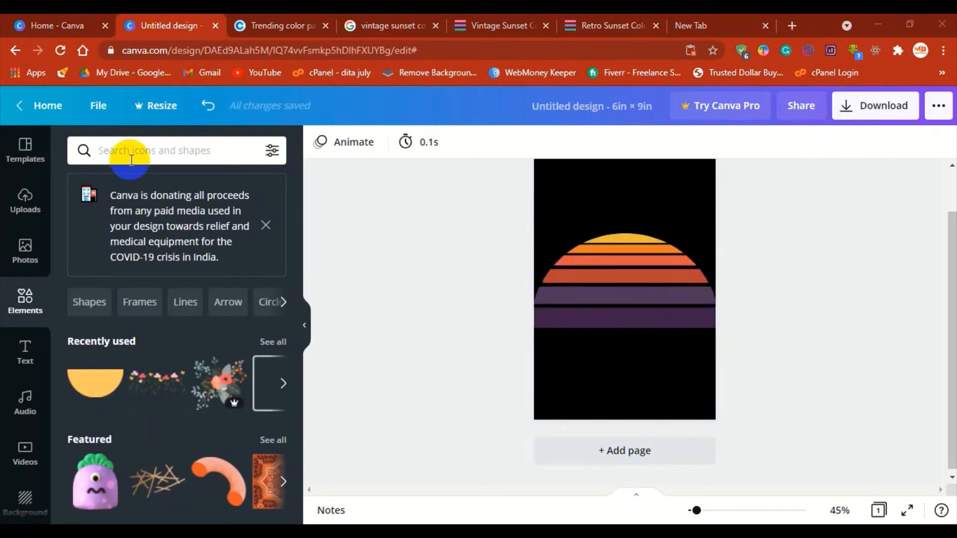
- Search the elements for texture and browse the results for an overlay suited to the sun
click(132, 151)
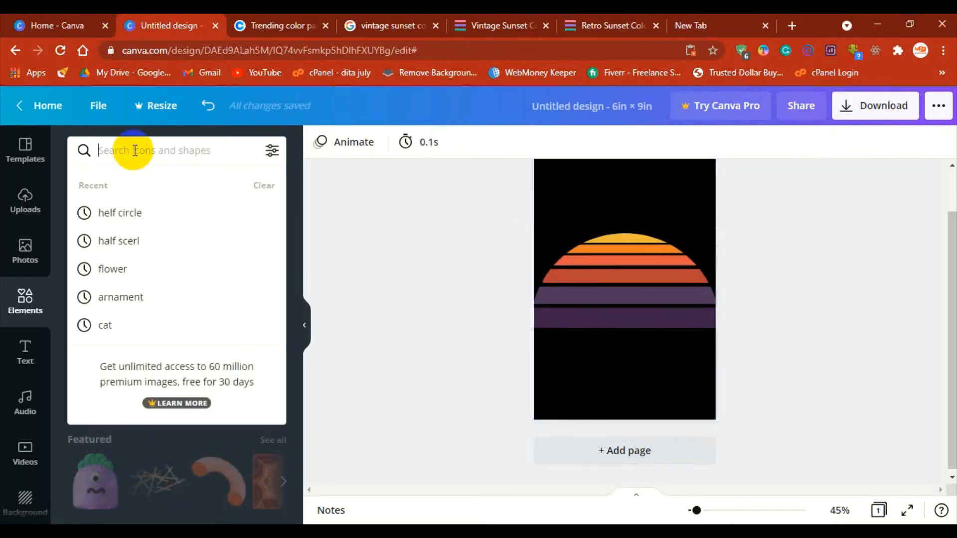
text(te)
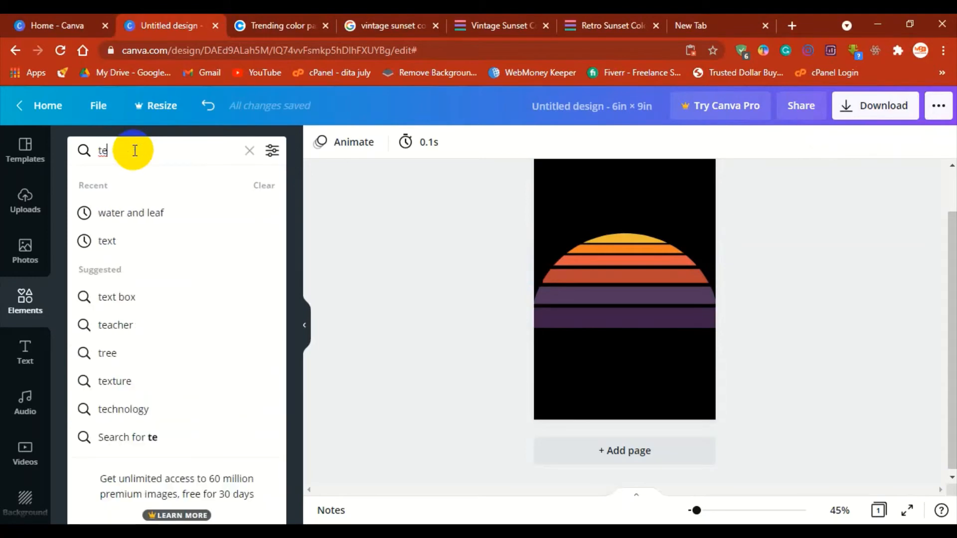
text(xture)
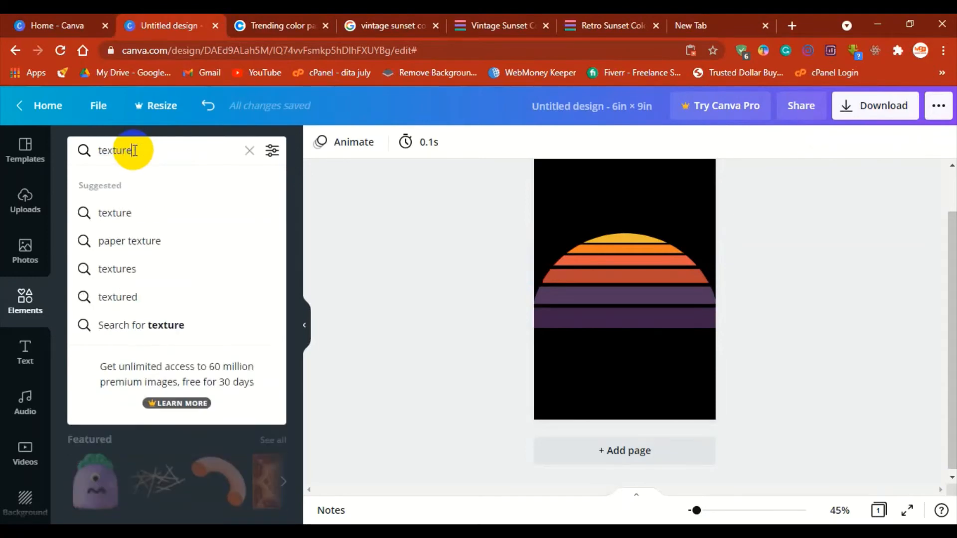
key(Return)
scroll(146, 226, down, 3)
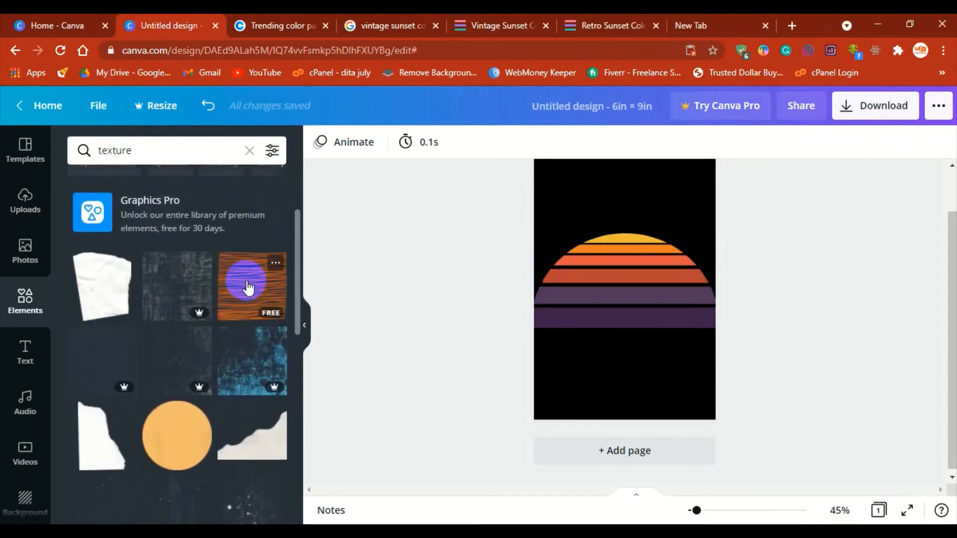
scroll(234, 389, down, 3)
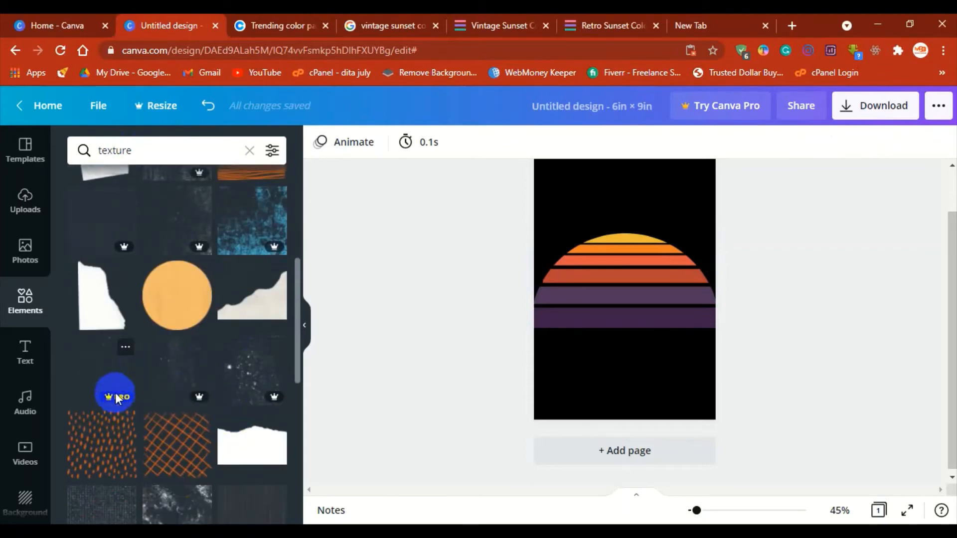
scroll(149, 414, down, 5)
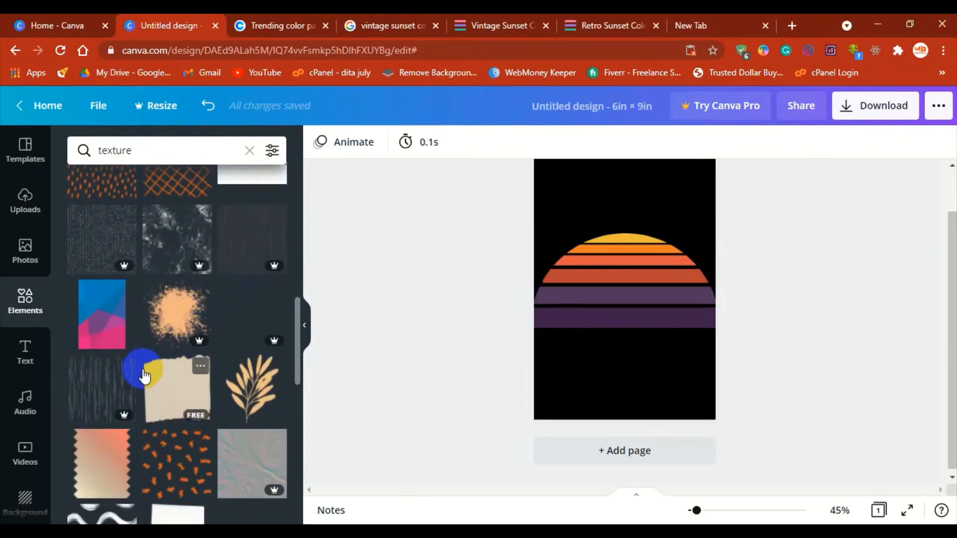
scroll(159, 447, down, 5)
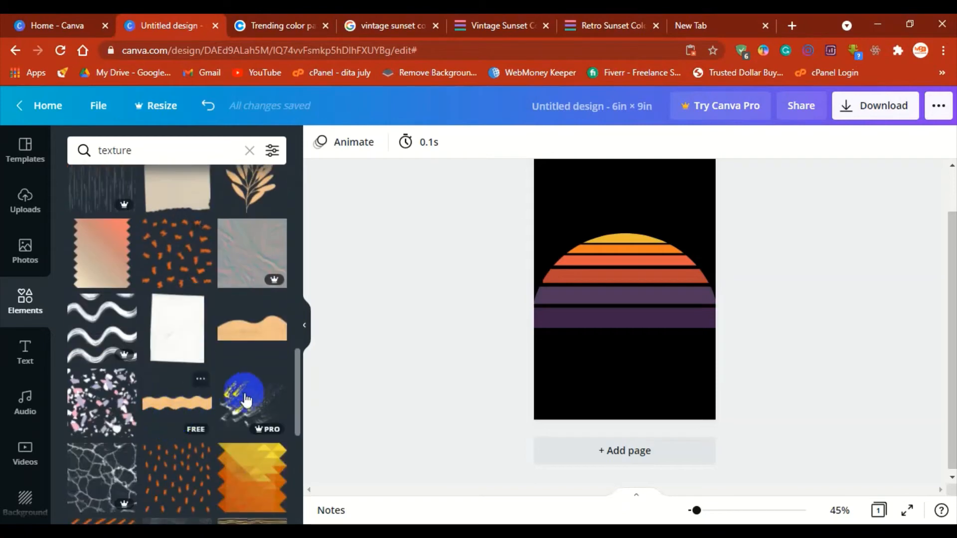
scroll(192, 418, down, 3)
- Search the elements for dots and add the scattered speckle graphic to the page
click(173, 146)
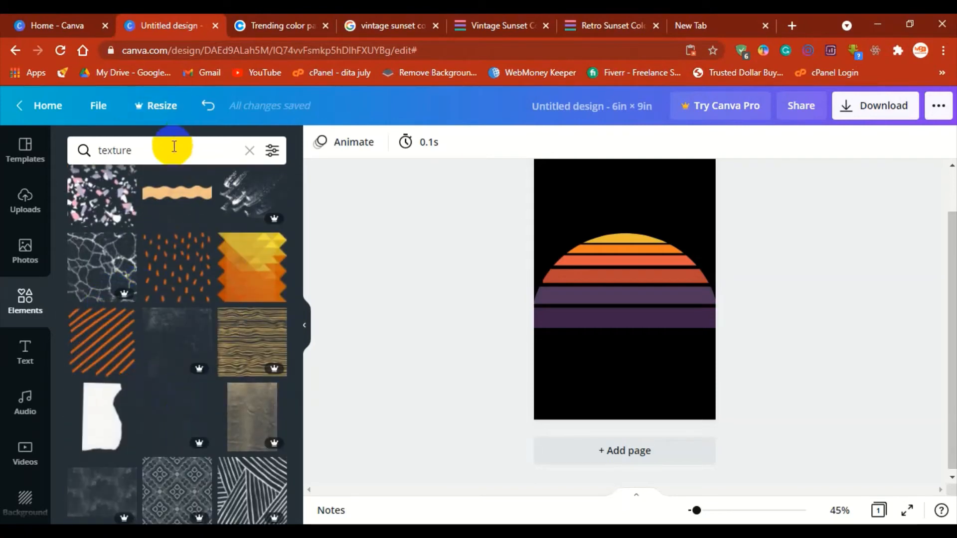
click(249, 150)
click(148, 146)
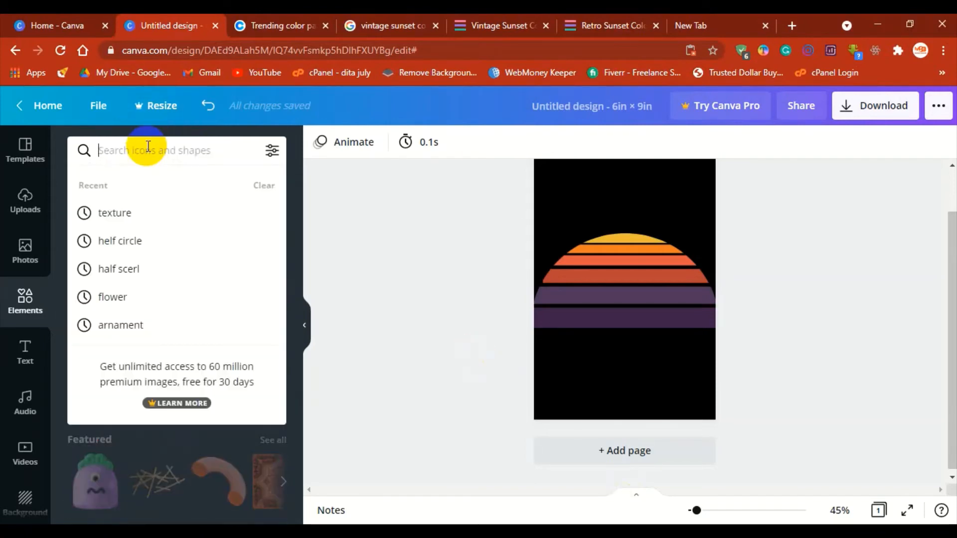
text(dots)
key(Return)
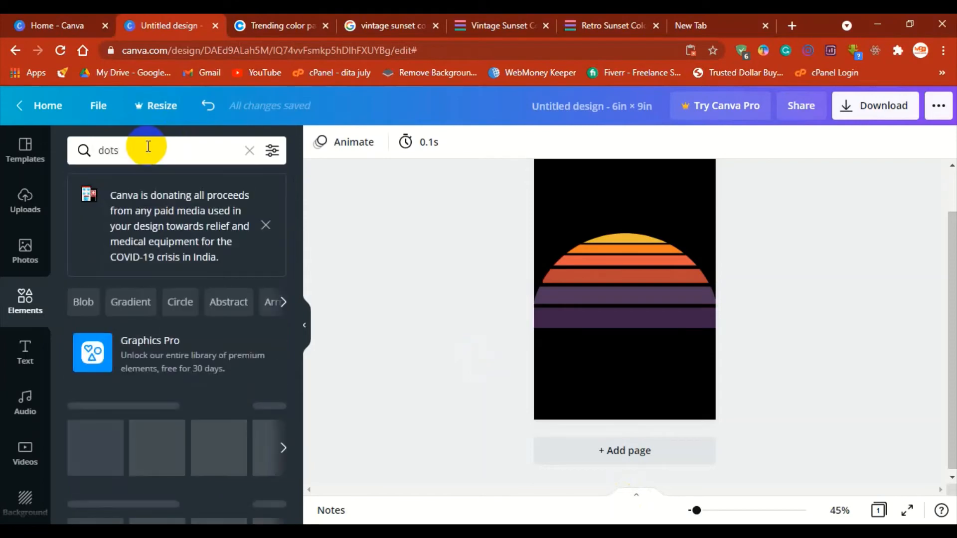
scroll(143, 455, down, 1)
click(91, 437)
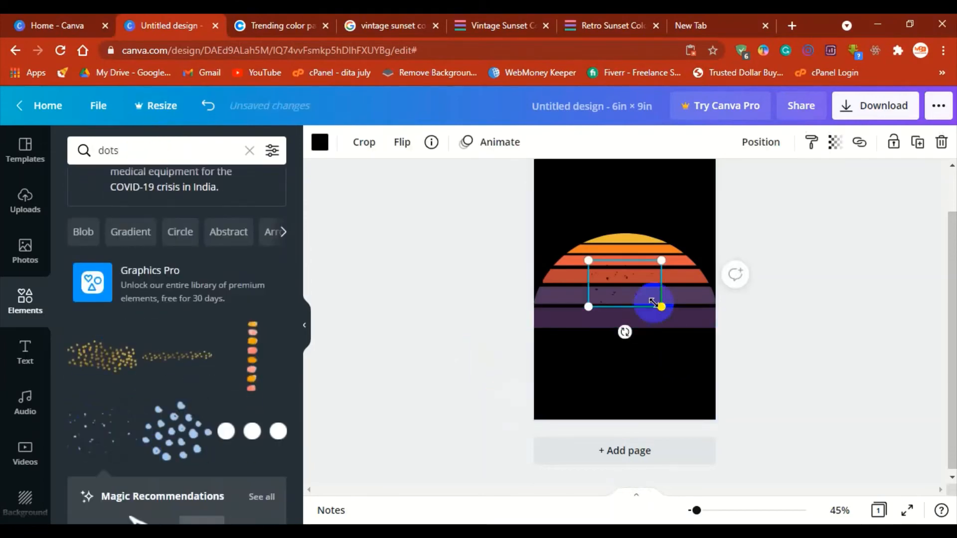
- Enlarge the black speckle graphic to cover most of the sun and nudge it sideways to roughly centre it on the strips
drag(589, 306, 560, 330)
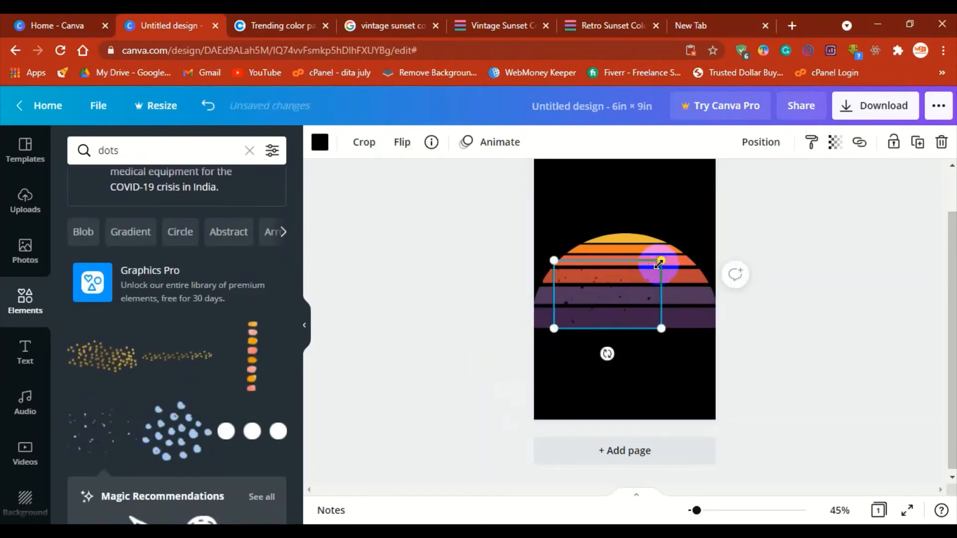
drag(661, 261, 684, 236)
click(670, 315)
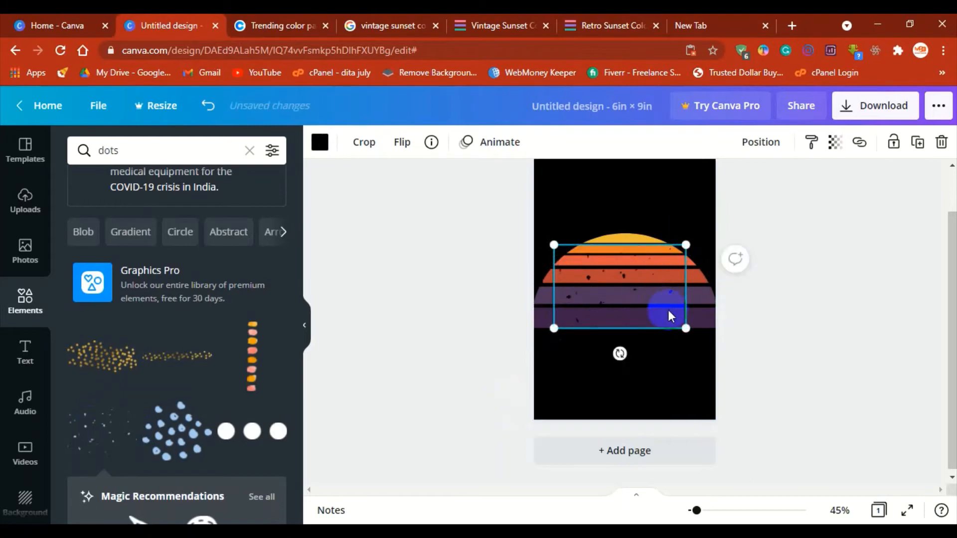
key(Right)
key(Right)
key(Right)
key(Right)
key(Right)
key(Right)
key(Right)
key(Right)
key(Left)
key(Left)
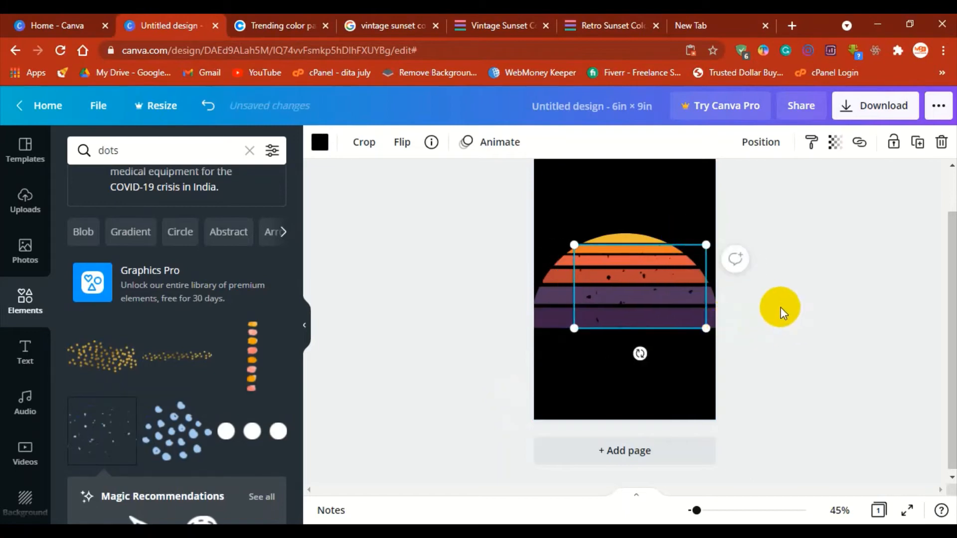
key(Left)
click(342, 244)
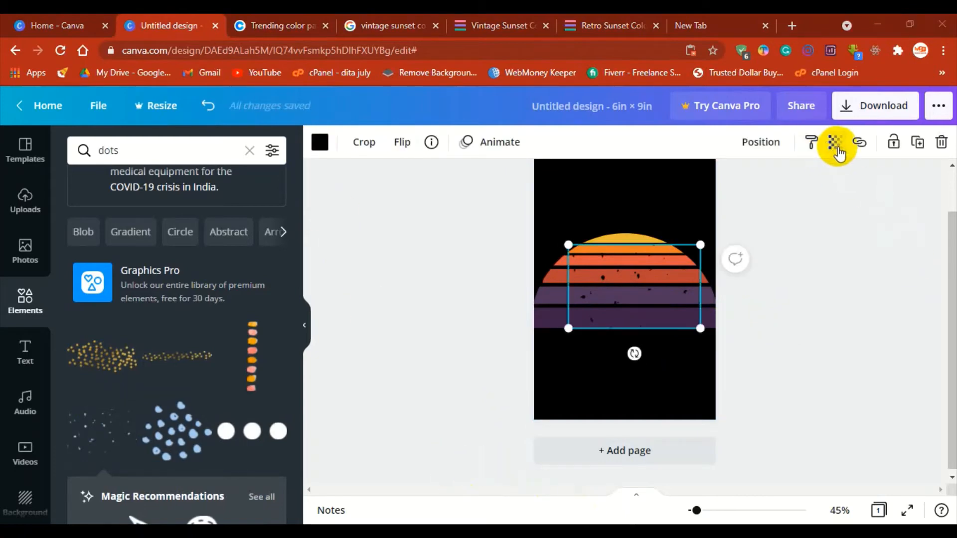
- Set the speckle graphic's transparency to 45 and shrink it so it covers a smaller part of the strips
click(836, 146)
click(740, 185)
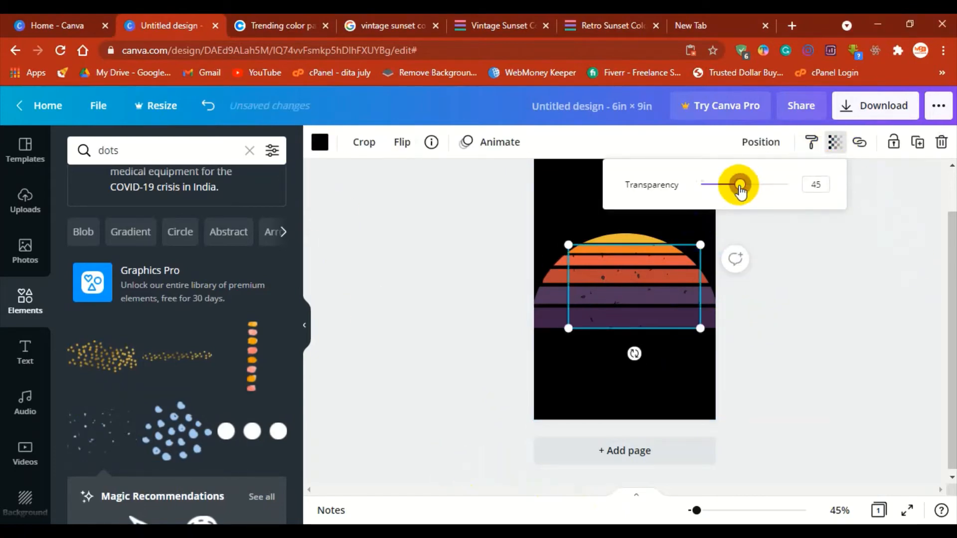
click(808, 300)
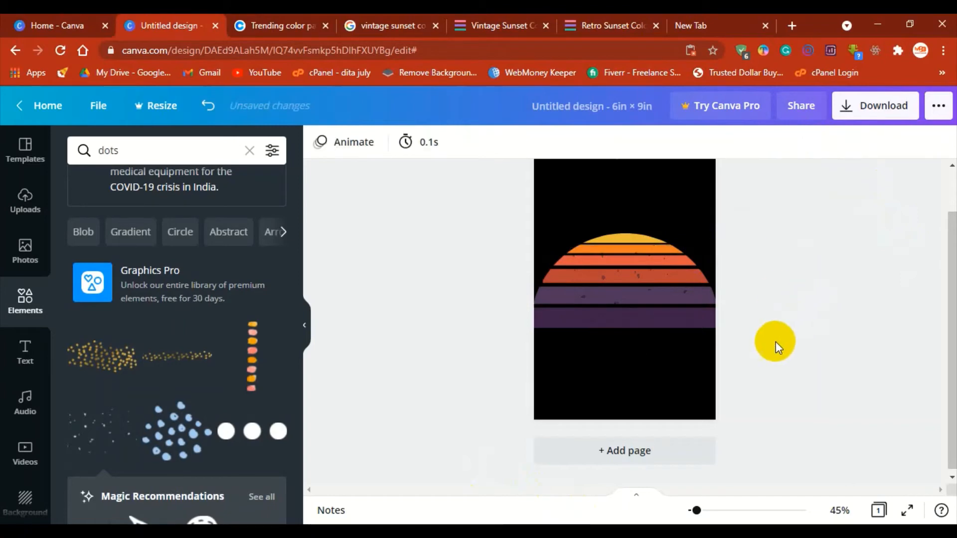
click(593, 269)
drag(699, 245, 662, 269)
click(794, 313)
- Search the elements for plam tree and browse the results for a usable palm graphic
click(249, 151)
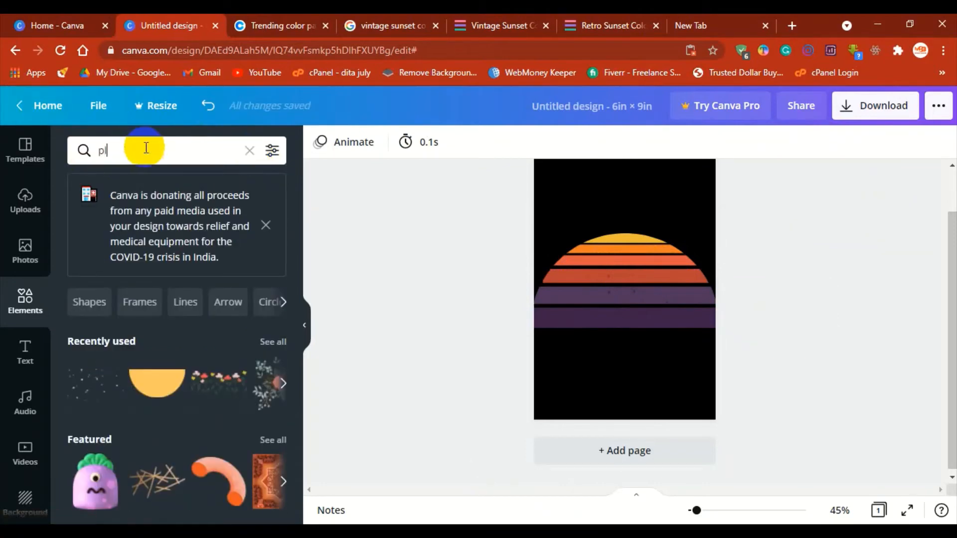
key(Return)
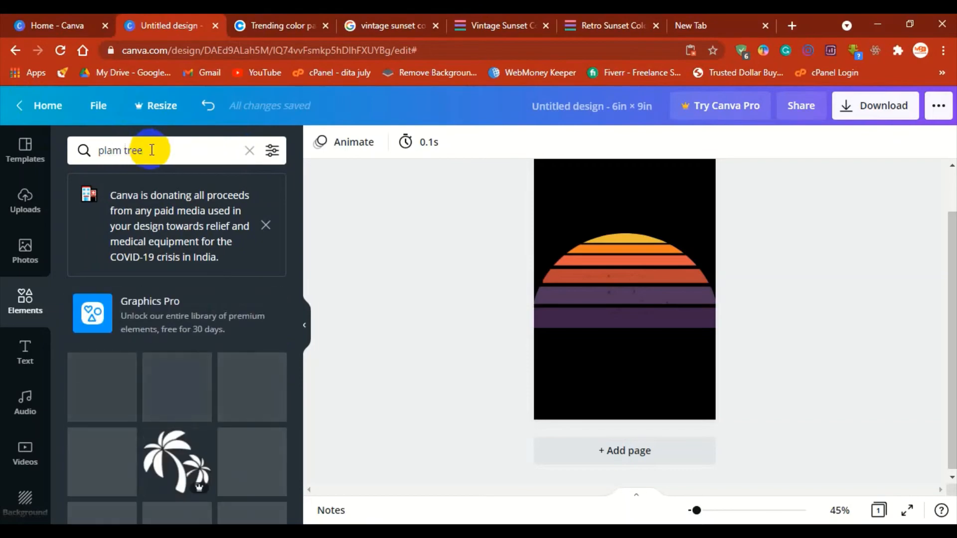
scroll(238, 341, down, 5)
scroll(238, 341, down, 5)
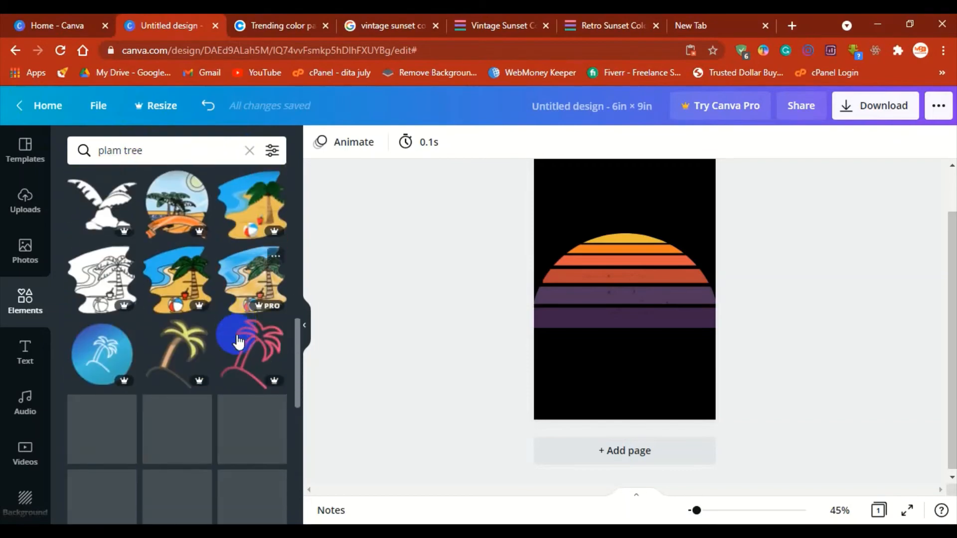
scroll(238, 342, down, 10)
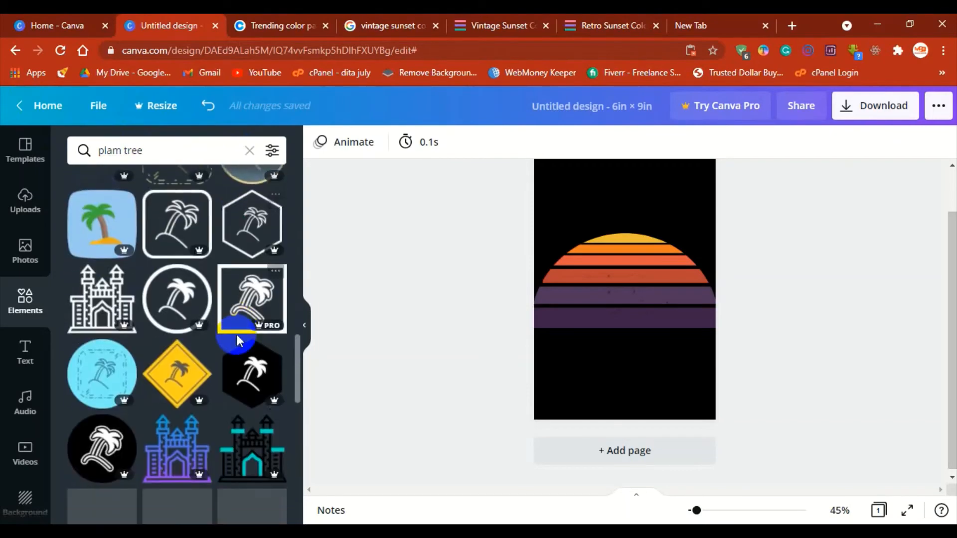
scroll(238, 342, down, 15)
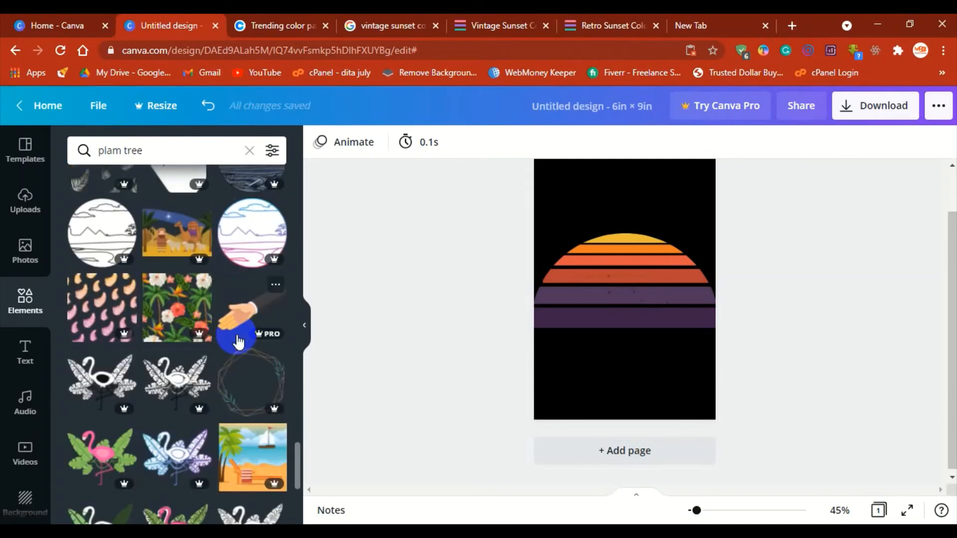
scroll(237, 341, down, 10)
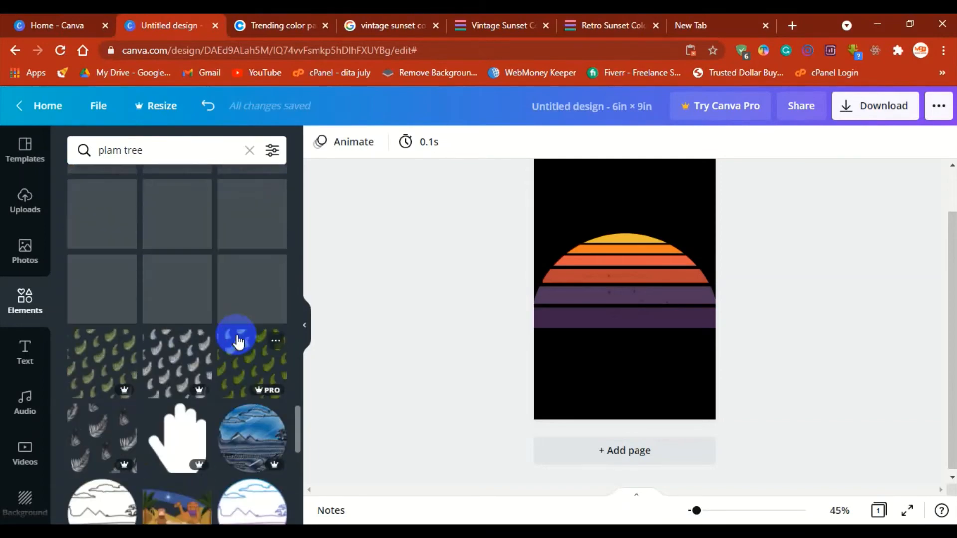
scroll(237, 341, up, 15)
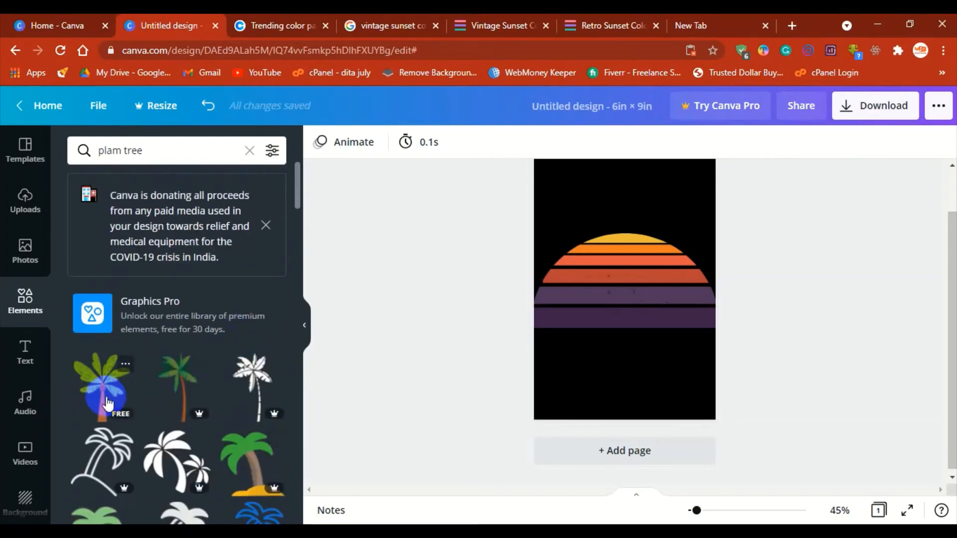
scroll(145, 387, down, 3)
- Narrow the element search to plam tree free and look through the results
click(162, 150)
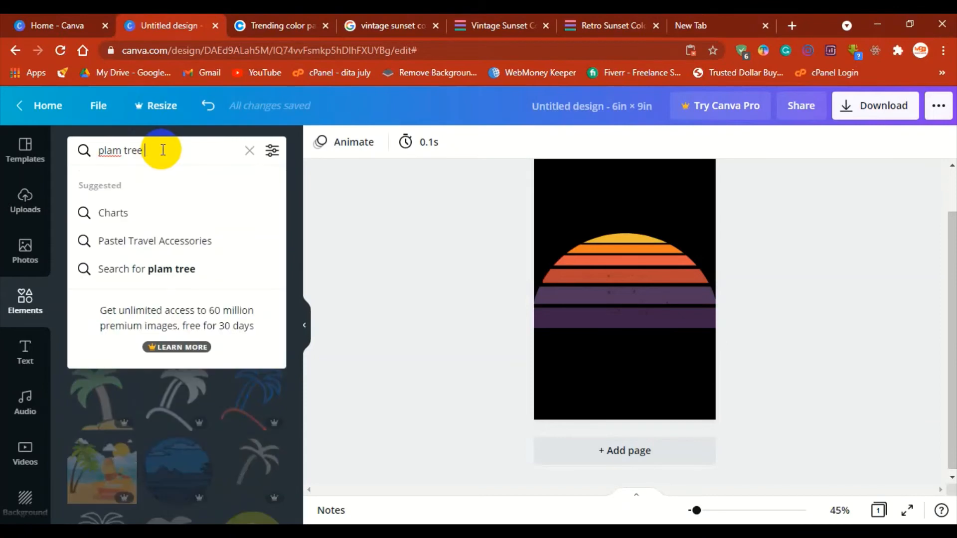
text(free)
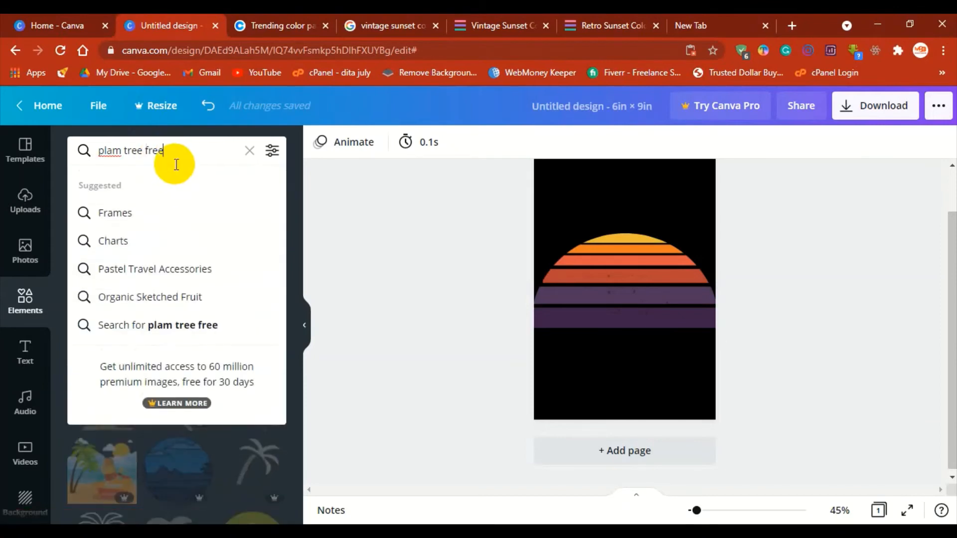
key(Return)
scroll(205, 256, down, 2)
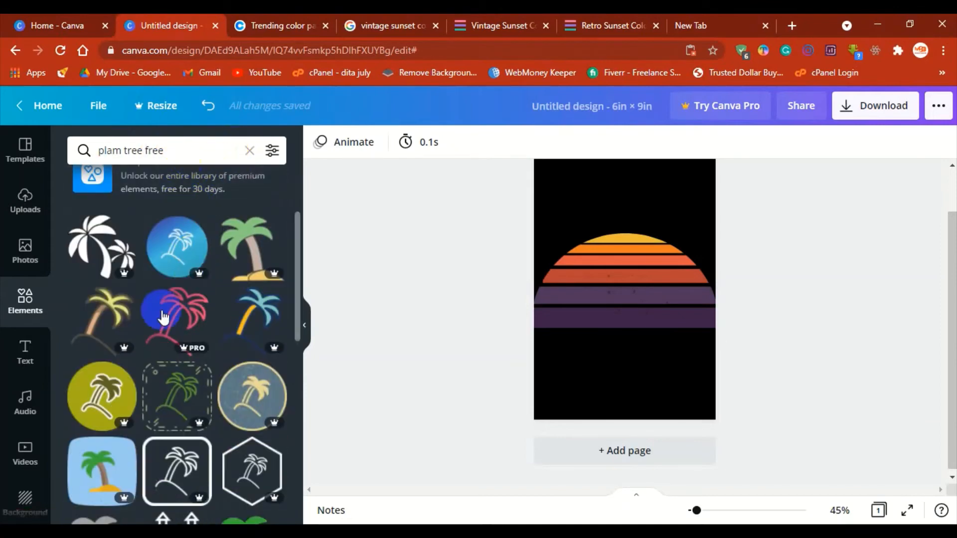
scroll(165, 319, down, 10)
- Correct the element search to palm tree
click(181, 149)
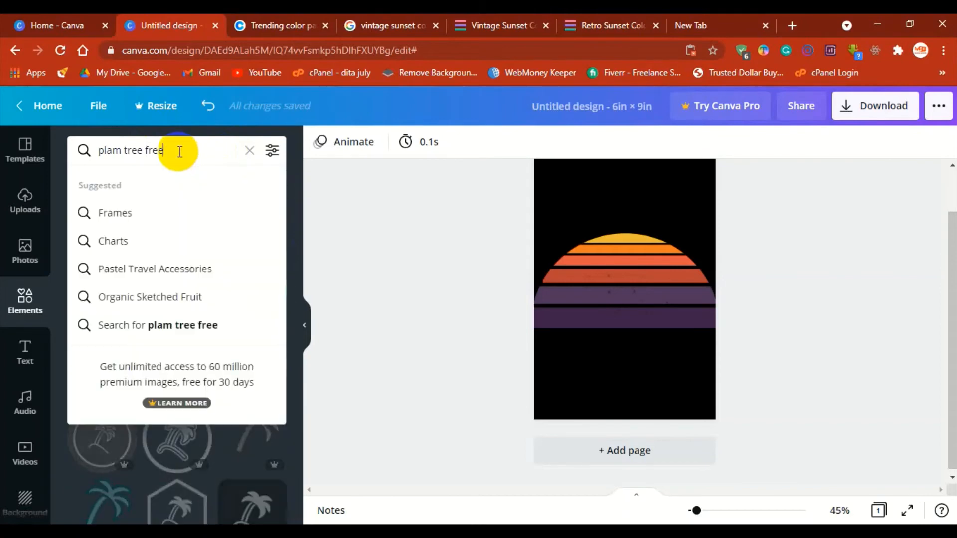
double_click(154, 150)
key(BackSpace)
key(Return)
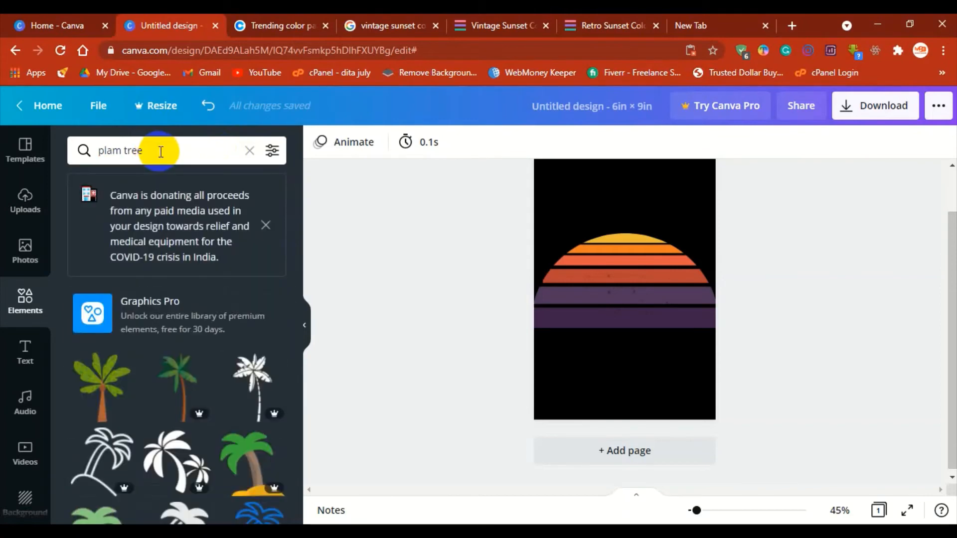
drag(125, 154, 96, 151)
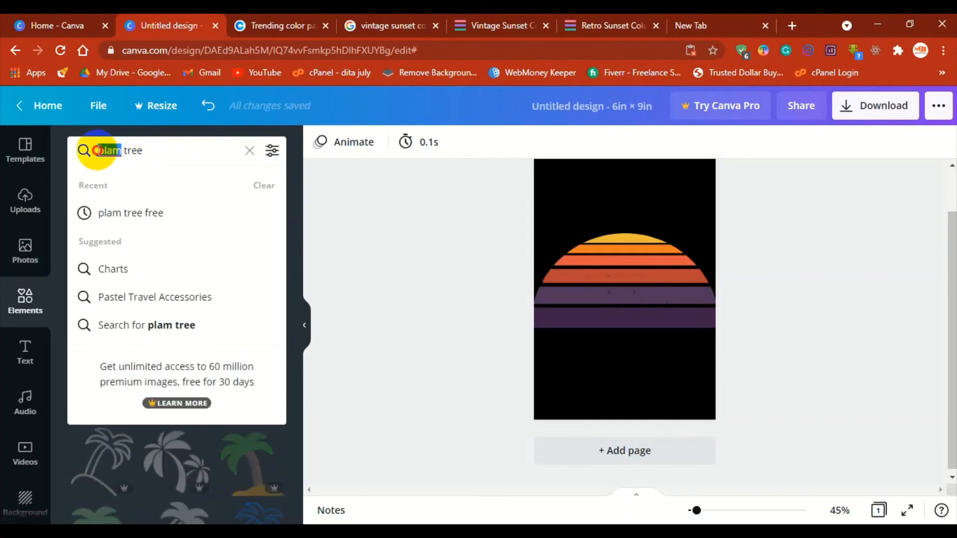
text(p)
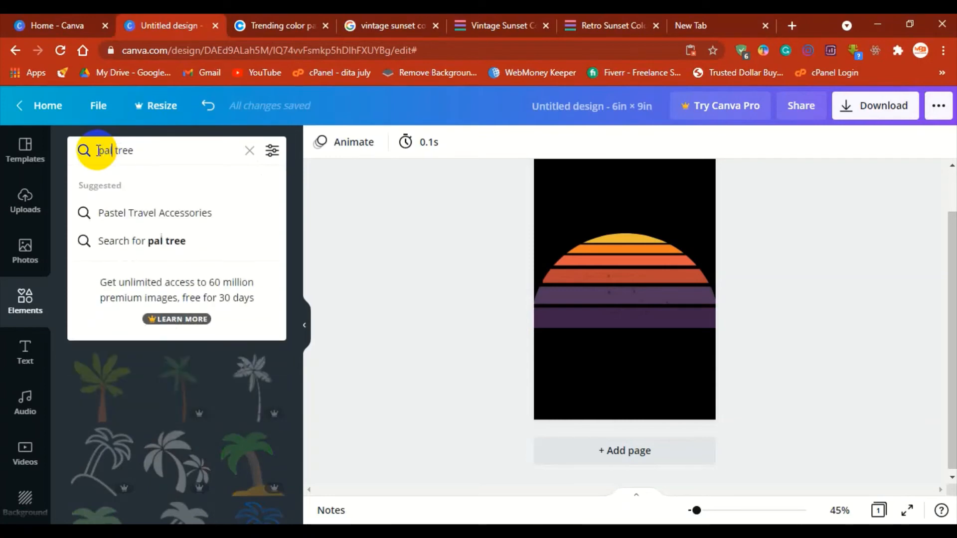
key(Return)
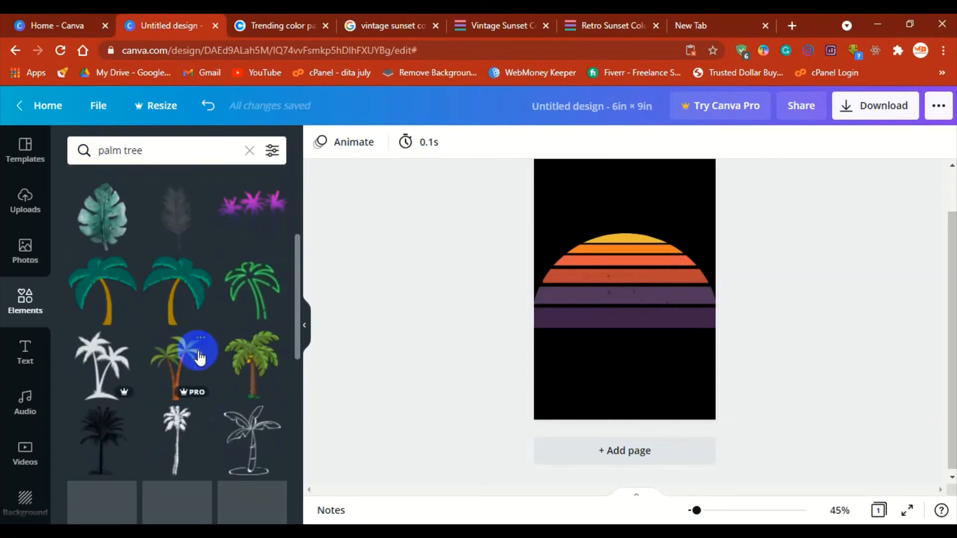
- Look through the palm tree results for a free, dark palm graphic that suits the sunset
scroll(129, 367, down, 2)
scroll(106, 366, down, 5)
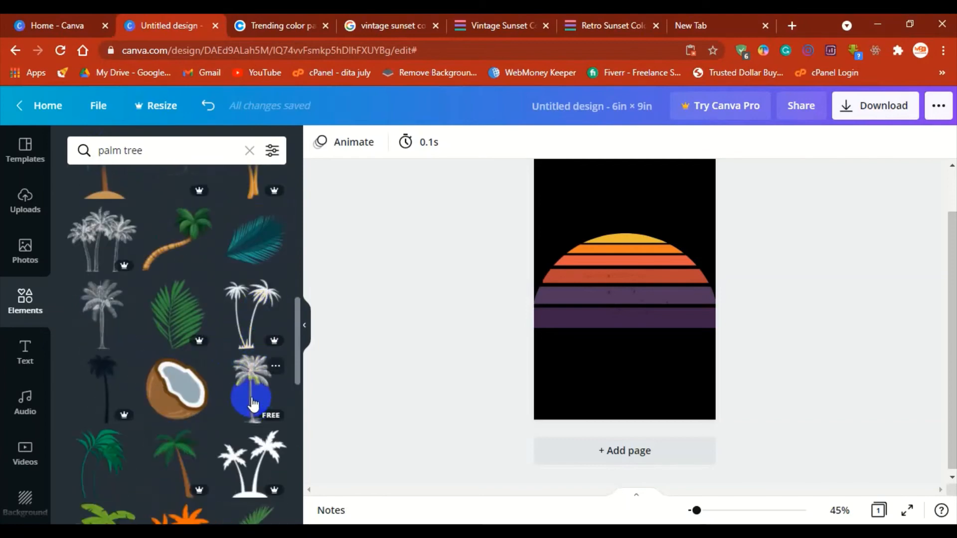
scroll(252, 403, down, 10)
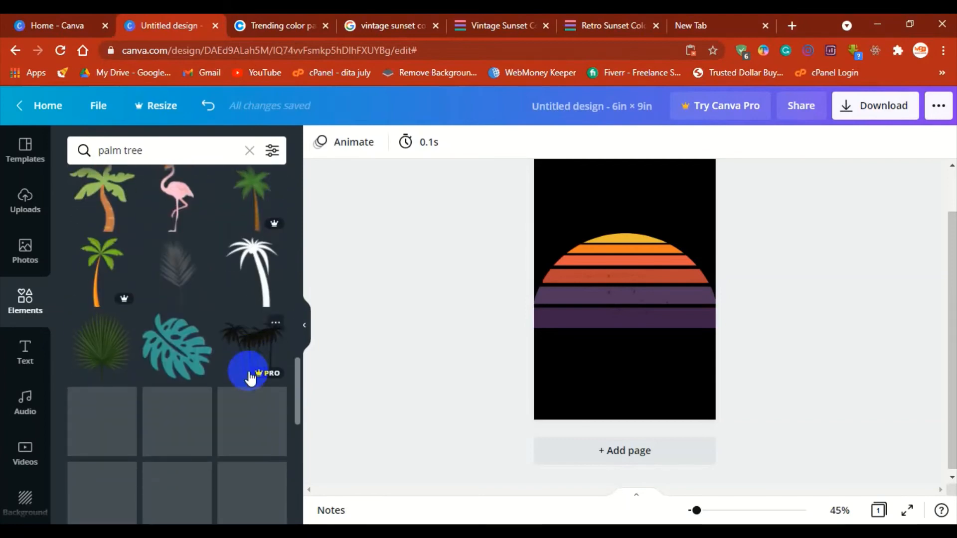
scroll(206, 362, down, 1)
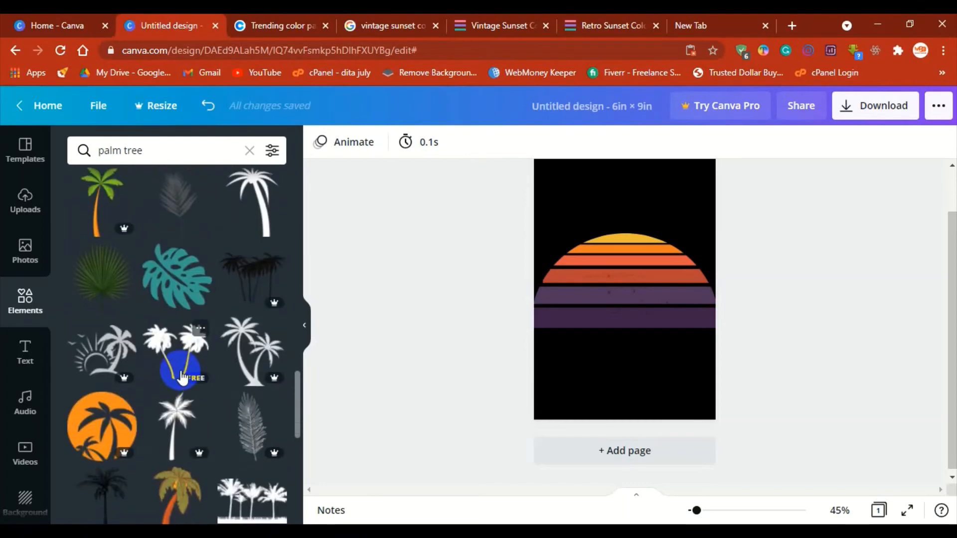
scroll(182, 376, down, 8)
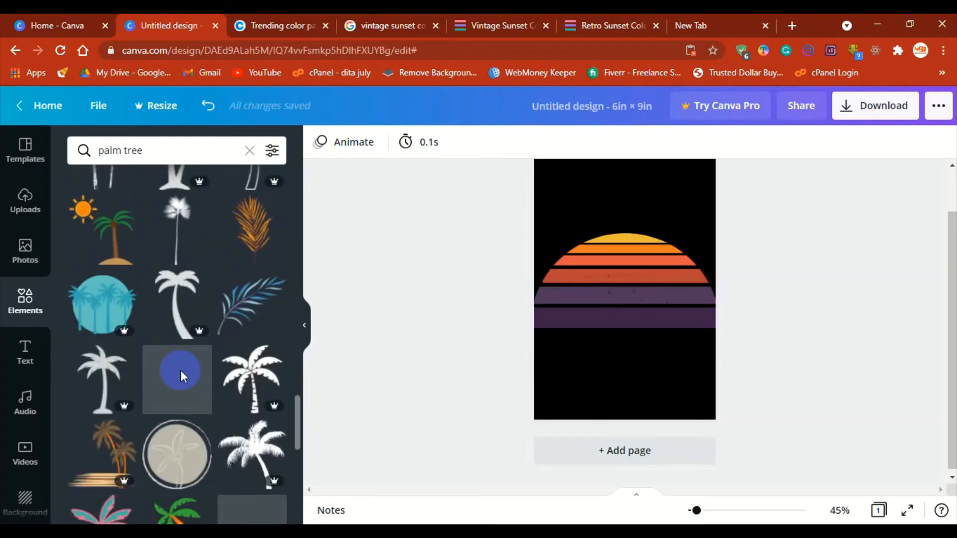
scroll(181, 369, down, 8)
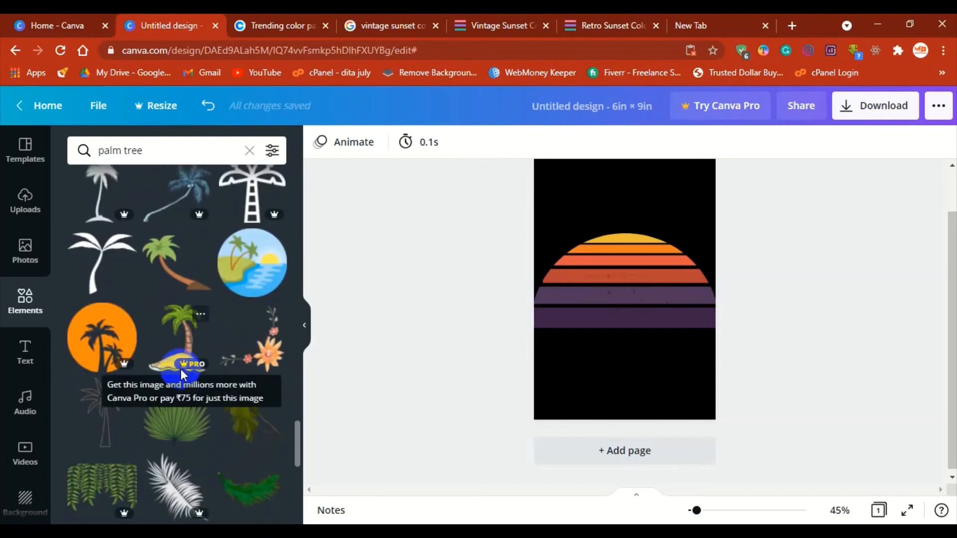
scroll(262, 416, down, 5)
- Try the free outlined twin-palm graphic resized to fit over the striped sun, and delete it
click(262, 416)
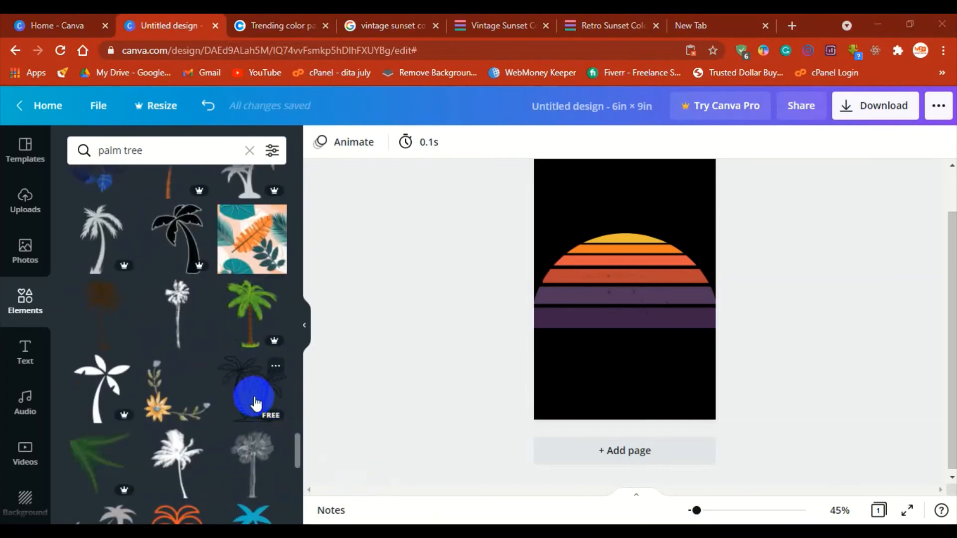
drag(697, 353, 672, 329)
drag(552, 214, 567, 232)
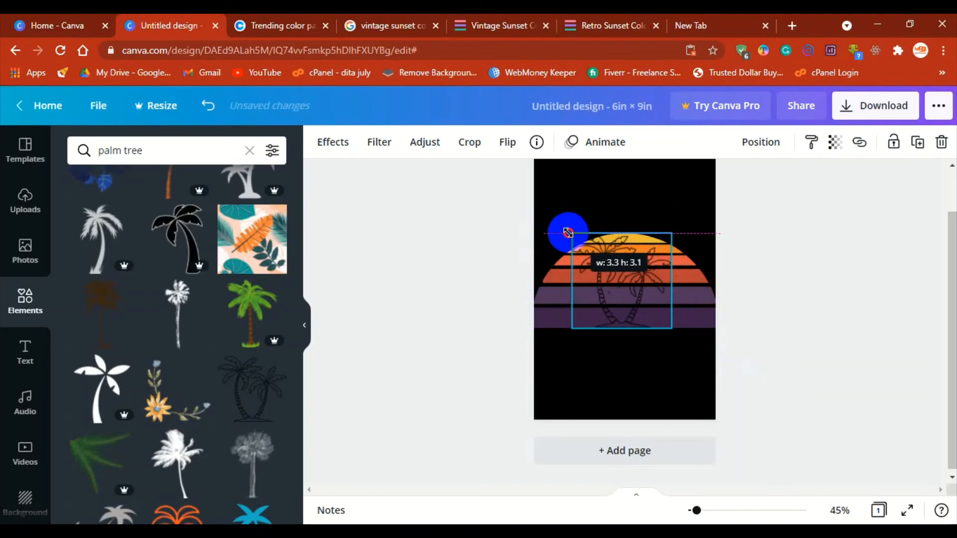
drag(671, 232, 690, 228)
click(851, 288)
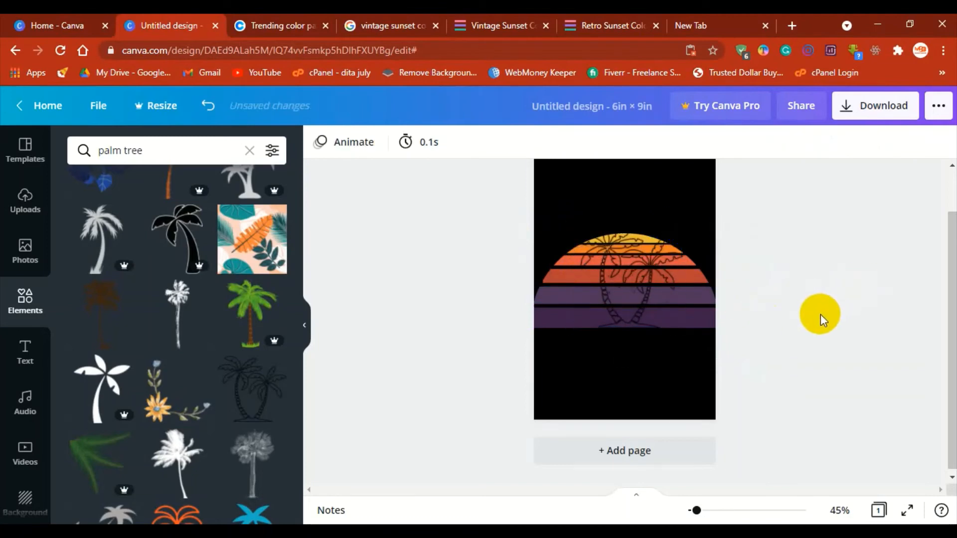
click(645, 322)
key(Delete)
- Try the black twin-palm graphic with blue waves, resized to fit within the height of the striped sun
scroll(269, 371, down, 10)
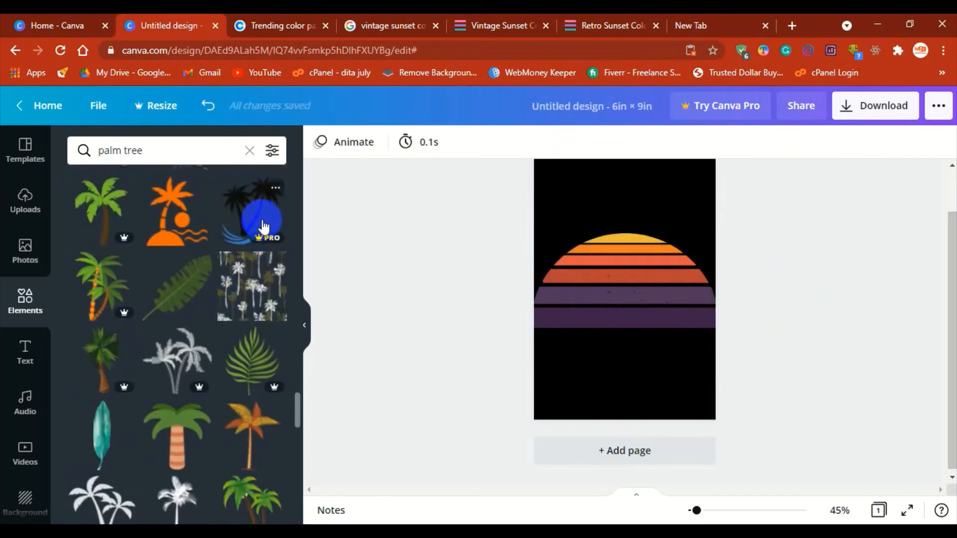
click(246, 277)
drag(662, 321, 669, 330)
drag(668, 243, 578, 233)
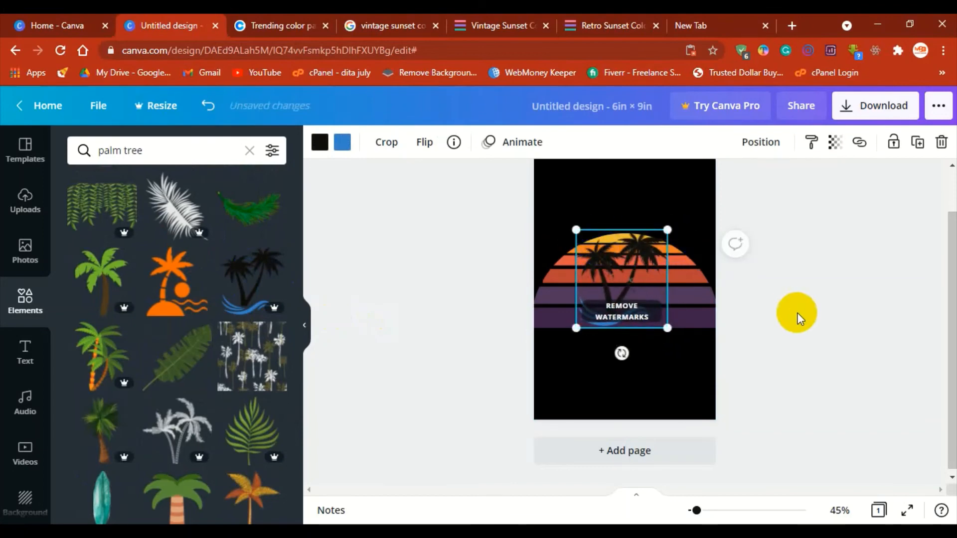
click(799, 322)
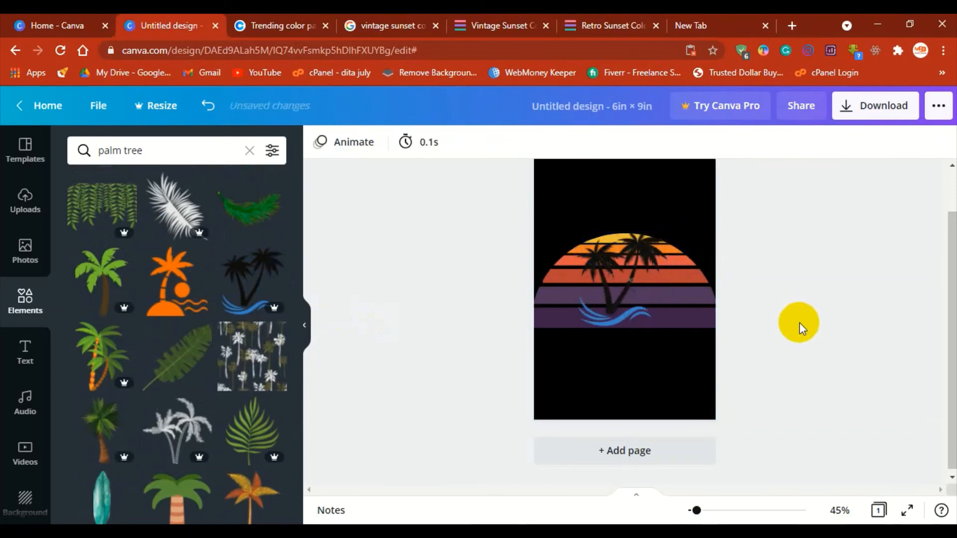
- Recolour the blue waves of the twin-palm graphic to black
click(617, 319)
click(342, 142)
click(119, 215)
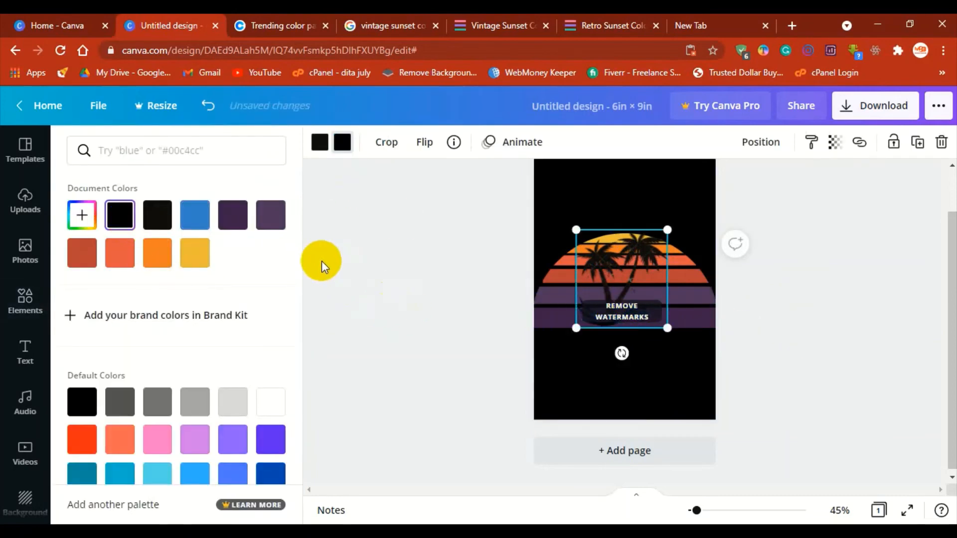
- Try the twin-palm graphic enlarged past the sun's lower edge and shifted sideways, and delete it
drag(667, 328, 686, 374)
drag(641, 320, 619, 313)
click(806, 327)
click(590, 309)
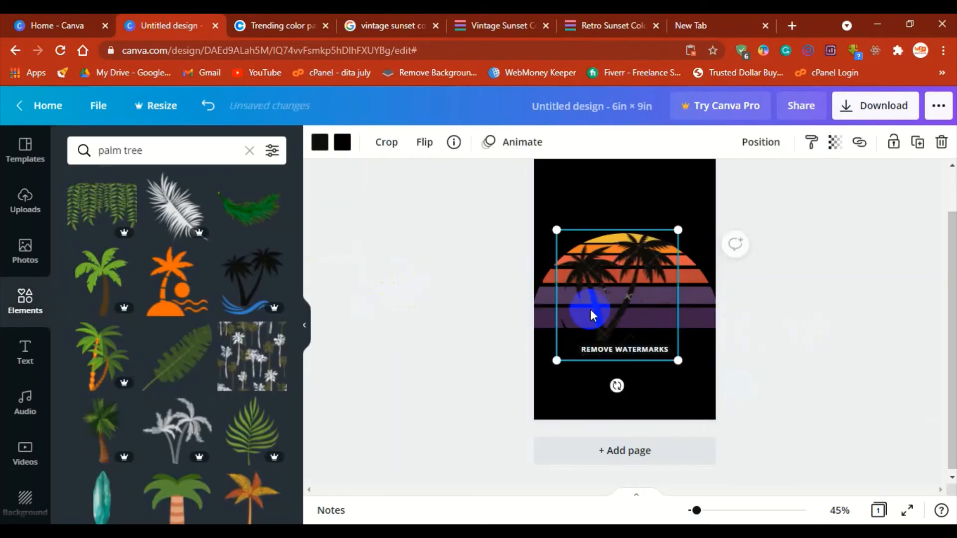
key(Delete)
- Add the free black single-palm graphic with drooping fronds and shrink it to the sun's height, standing on its base near the centre
scroll(231, 351, down, 10)
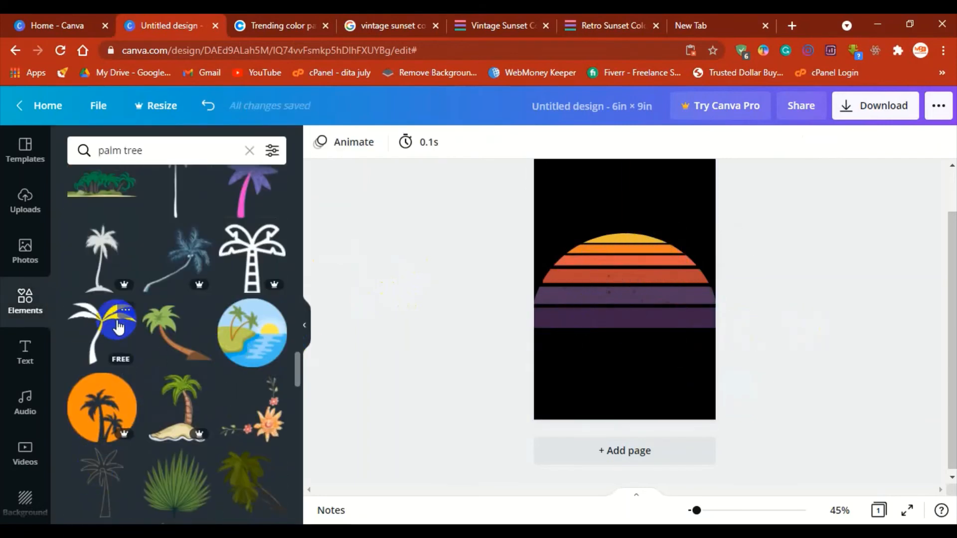
scroll(87, 342, up, 2)
scroll(97, 342, down, 5)
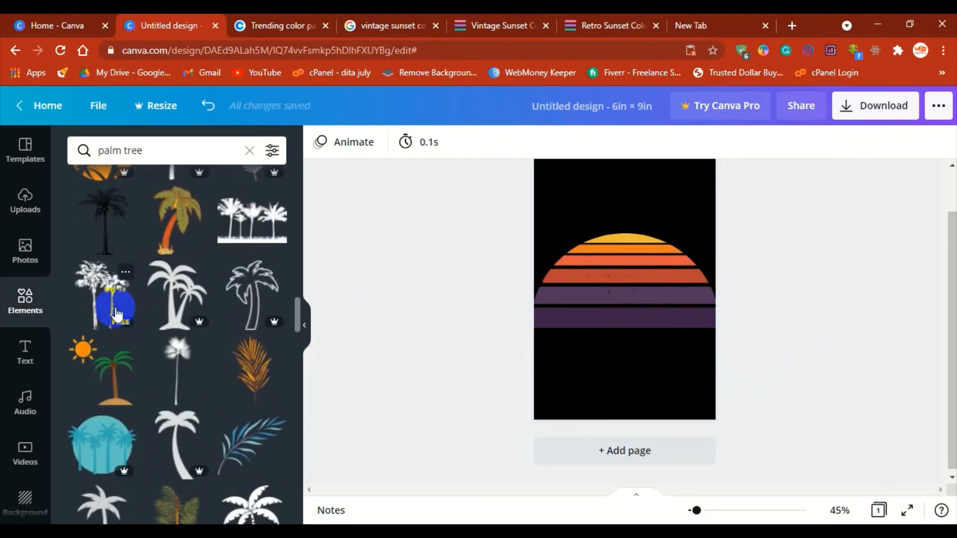
click(104, 224)
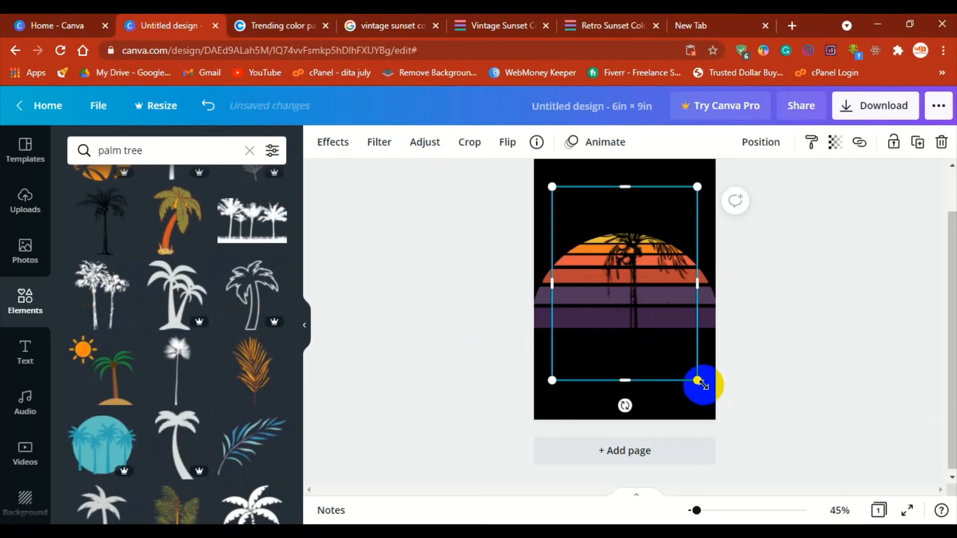
drag(702, 383, 670, 325)
drag(552, 182, 583, 237)
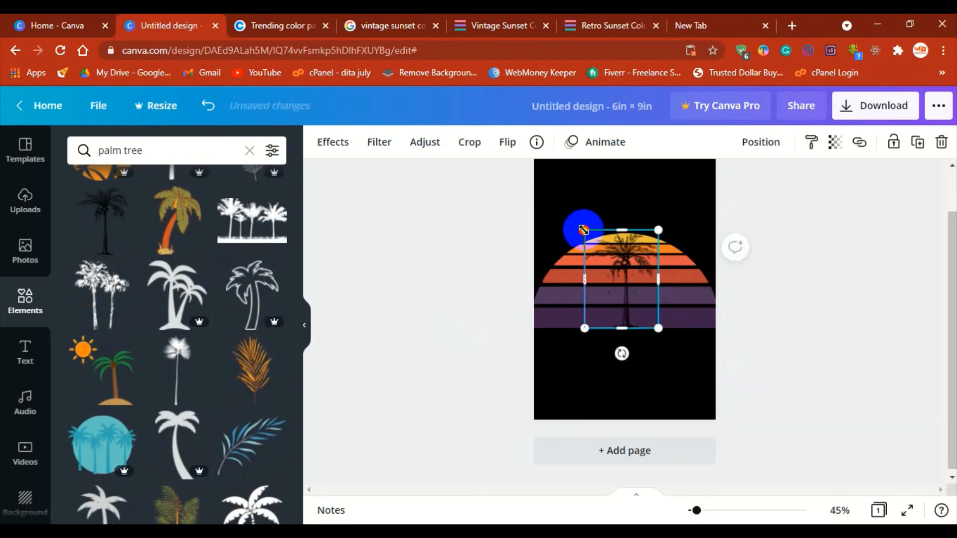
click(797, 315)
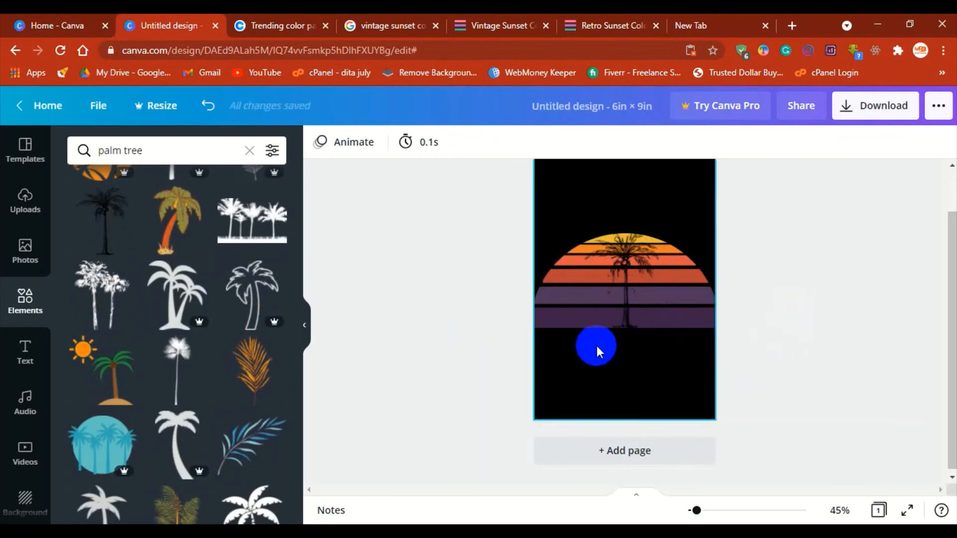
- Add the free bushy black palm graphic and shrink it to stand beside the first palm, left of it on the sun's base
scroll(179, 401, up, 5)
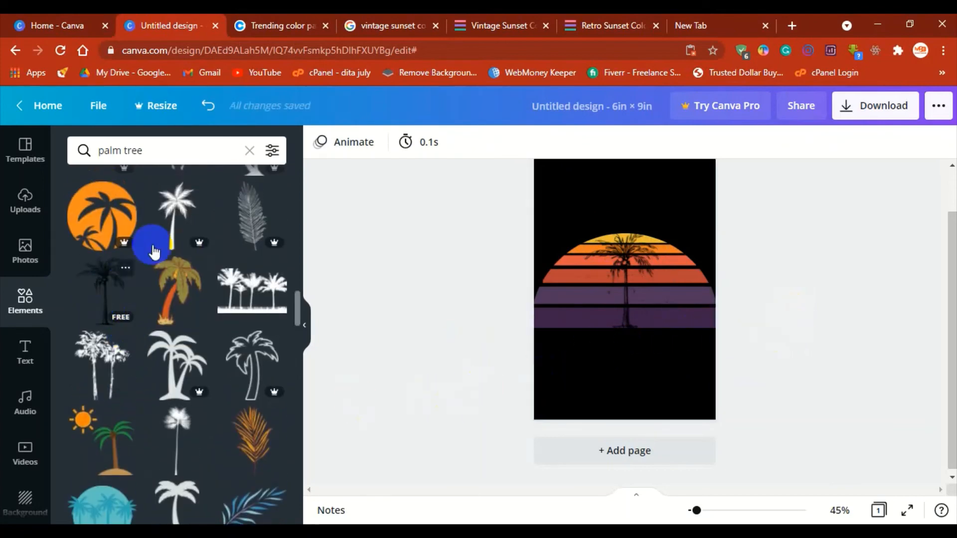
scroll(164, 309, down, 10)
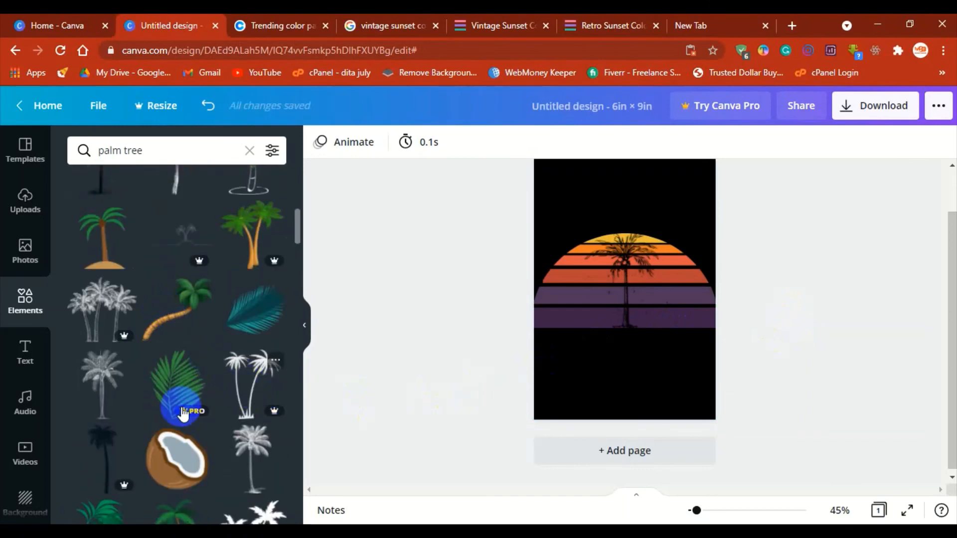
scroll(103, 352, up, 5)
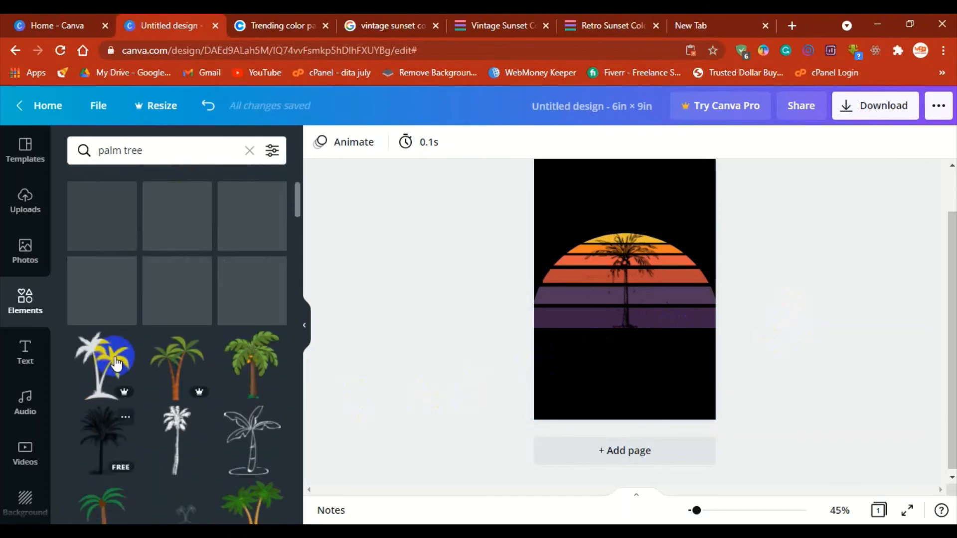
click(107, 456)
drag(697, 387, 640, 303)
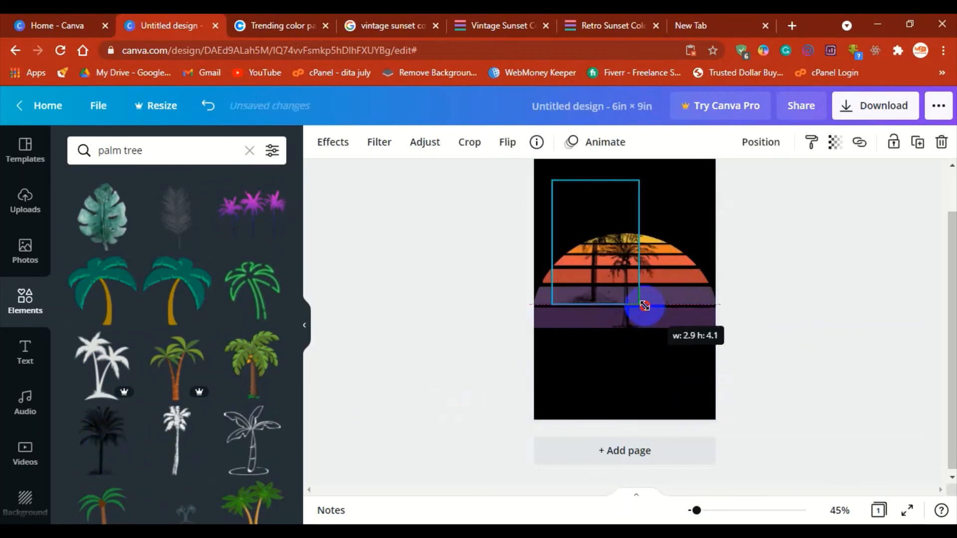
drag(553, 179, 583, 213)
drag(612, 292, 580, 308)
click(773, 332)
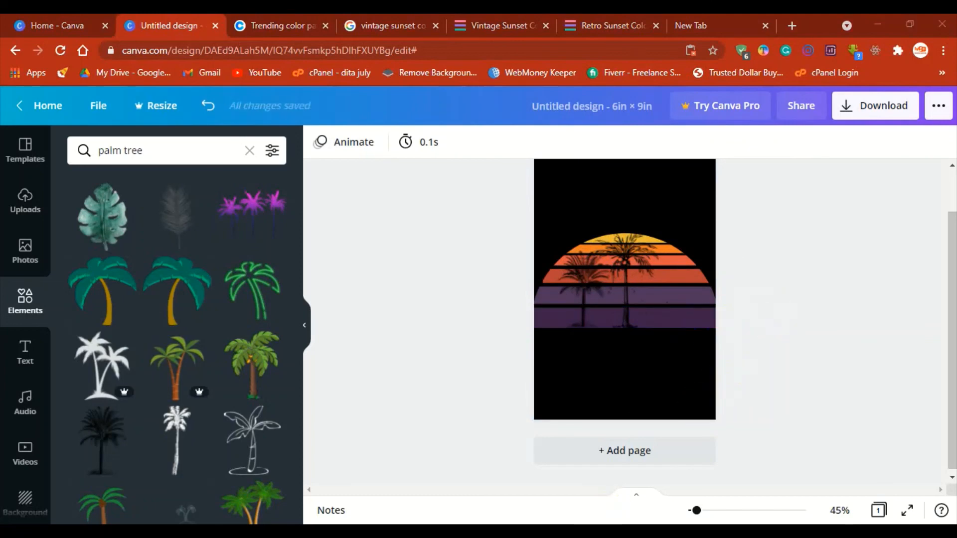
- Download the finished design as a JPG file
click(860, 116)
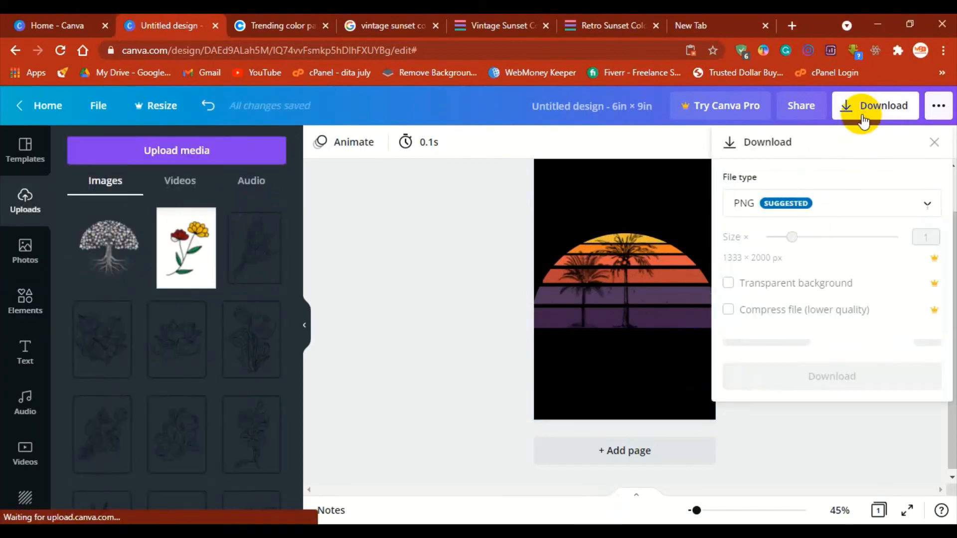
click(787, 217)
click(752, 250)
click(753, 339)
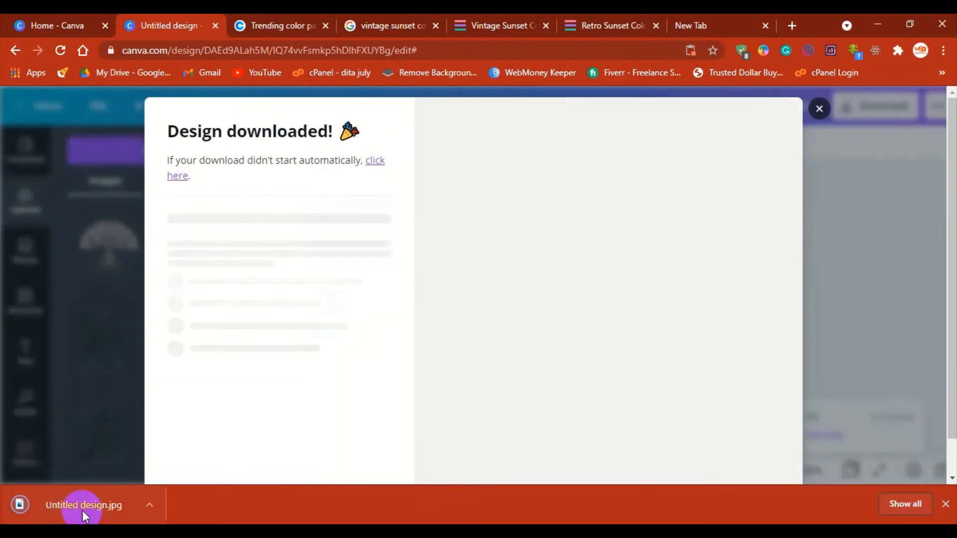
- Open the downloaded Untitled design.jpg in Photos and inspect the stripes, speckles and palms at different zoom levels
click(83, 507)
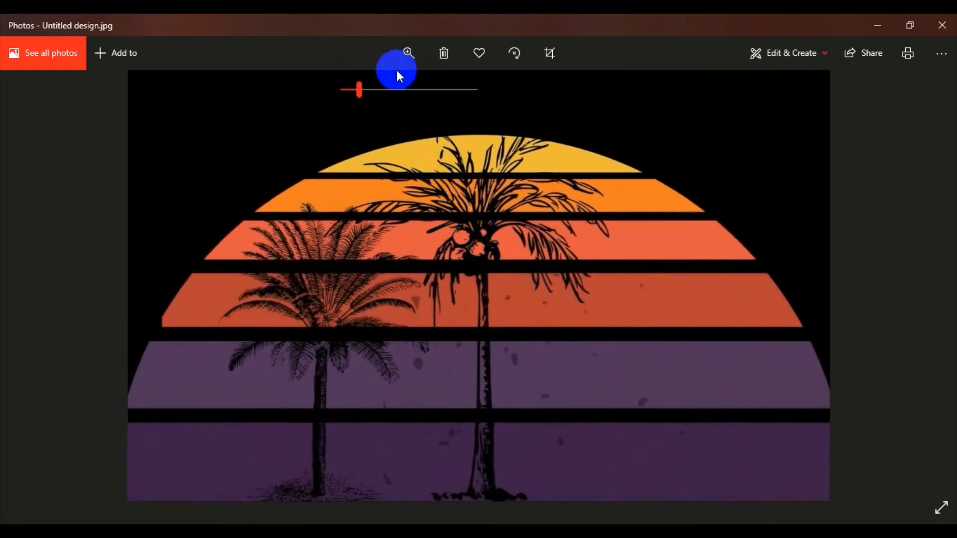
drag(359, 90, 375, 89)
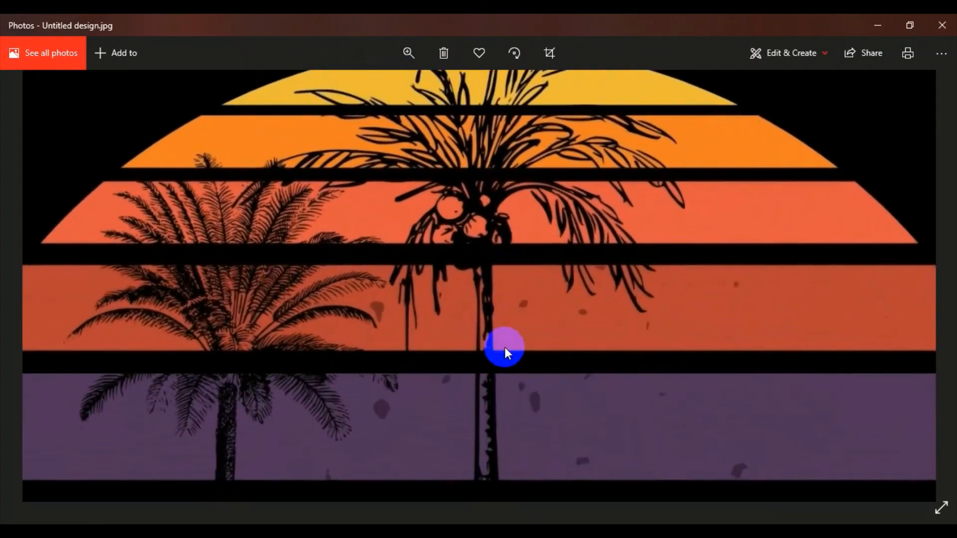
drag(505, 377, 495, 325)
click(408, 53)
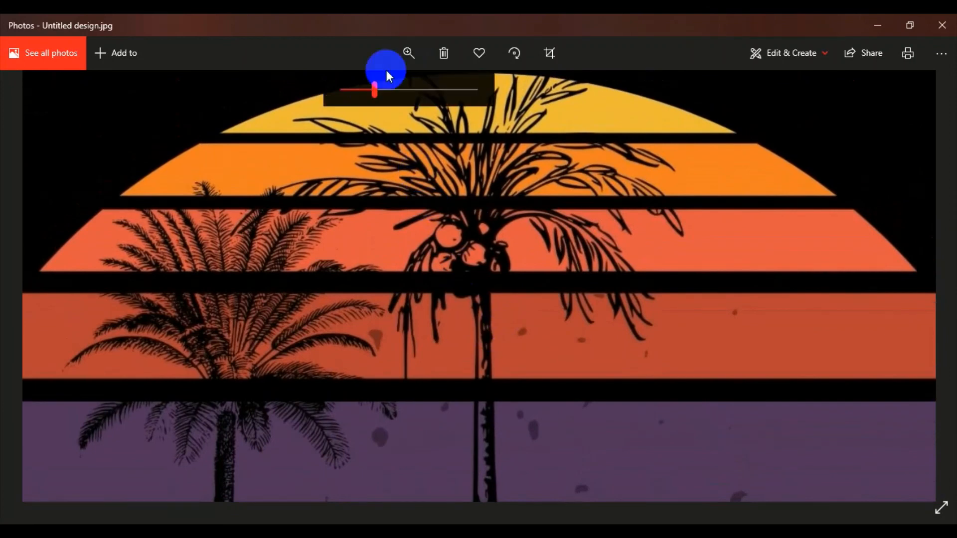
mouse_move(374, 89)
mouse_down()
mouse_move(336, 97)
mouse_move(365, 91)
mouse_up()
drag(441, 176, 438, 202)
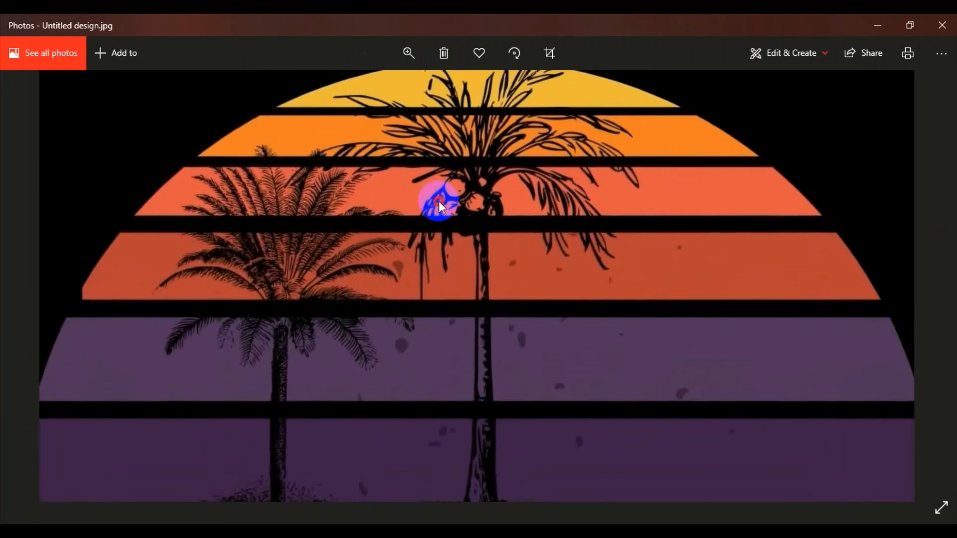
click(531, 479)
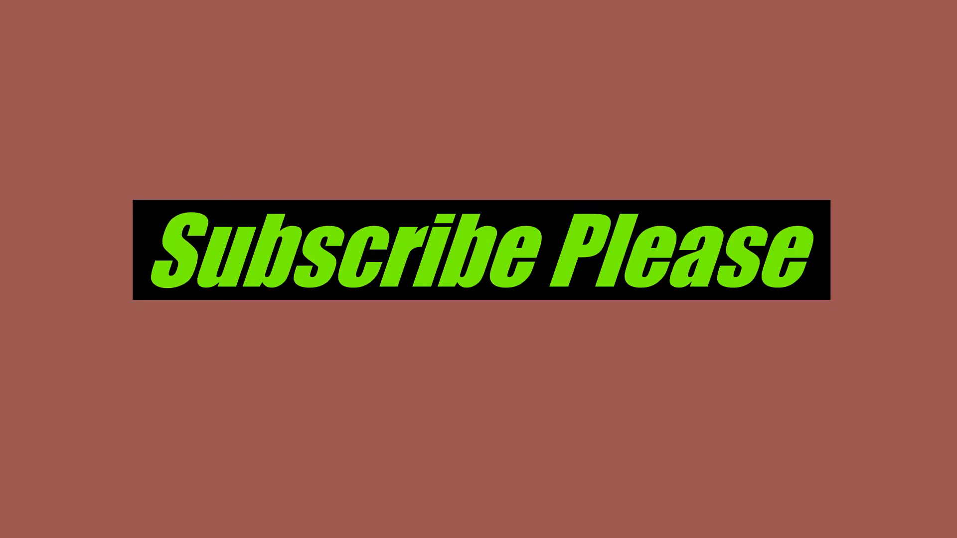